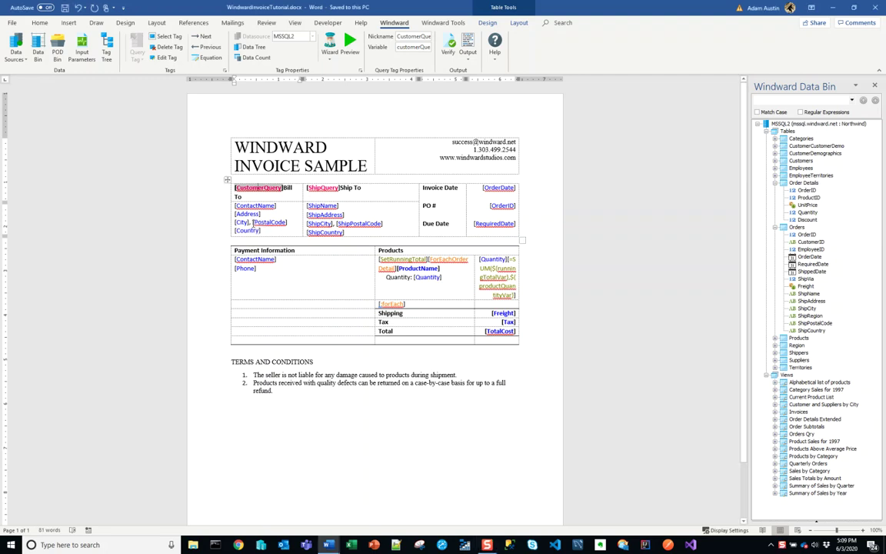
- Set the default of the orderIDInputParameter input parameter to the desired order ID and save the parameters
left_click(268, 222)
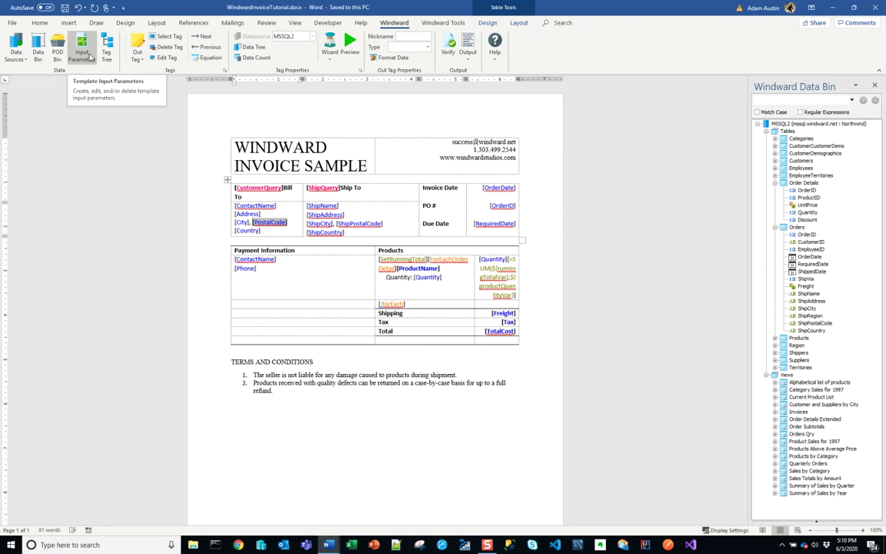
left_click(83, 53)
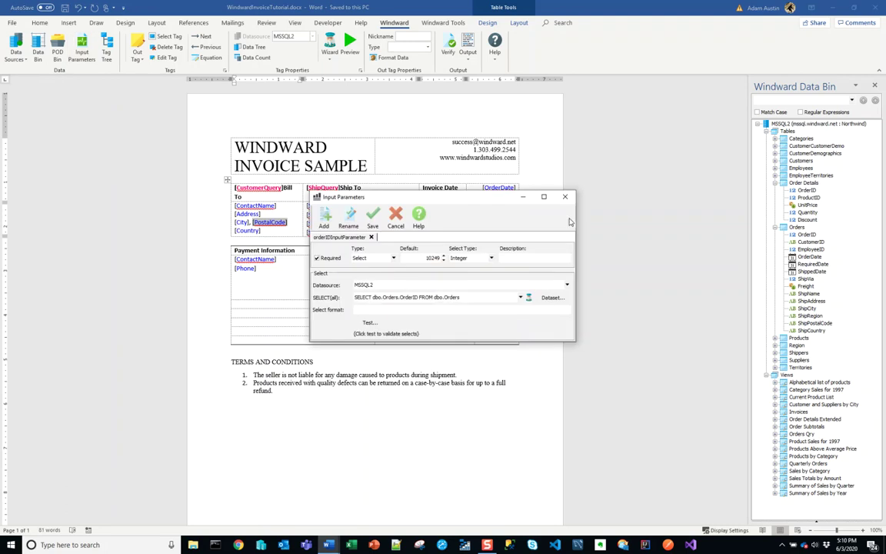
key("shift+Tab")
type("110")
left_click(374, 223)
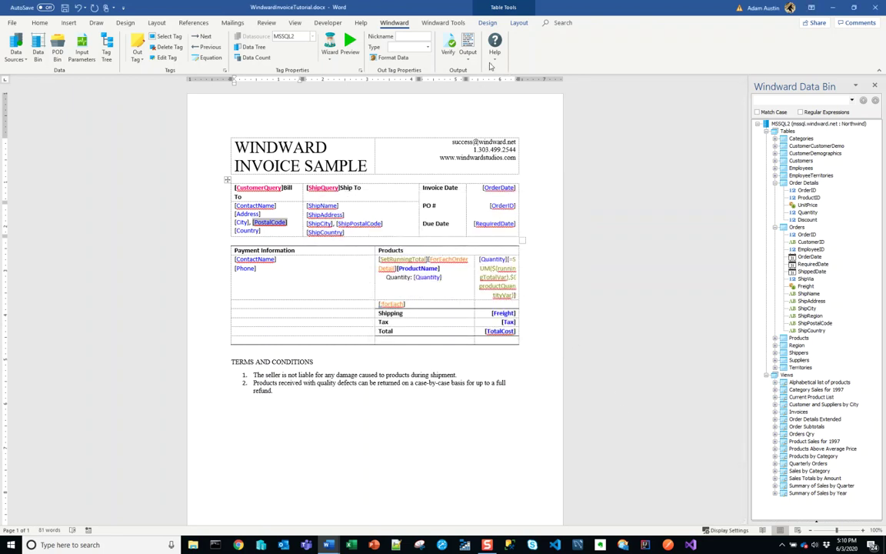
- Generate the invoice template's output as DOCX, entering the order ID for orderIDInputParameter
left_click(474, 306)
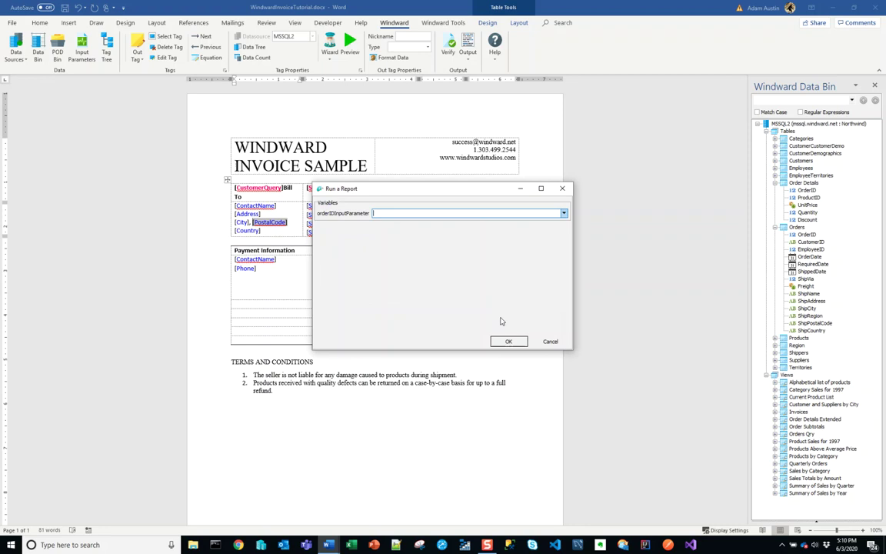
type("11077")
key("Return")
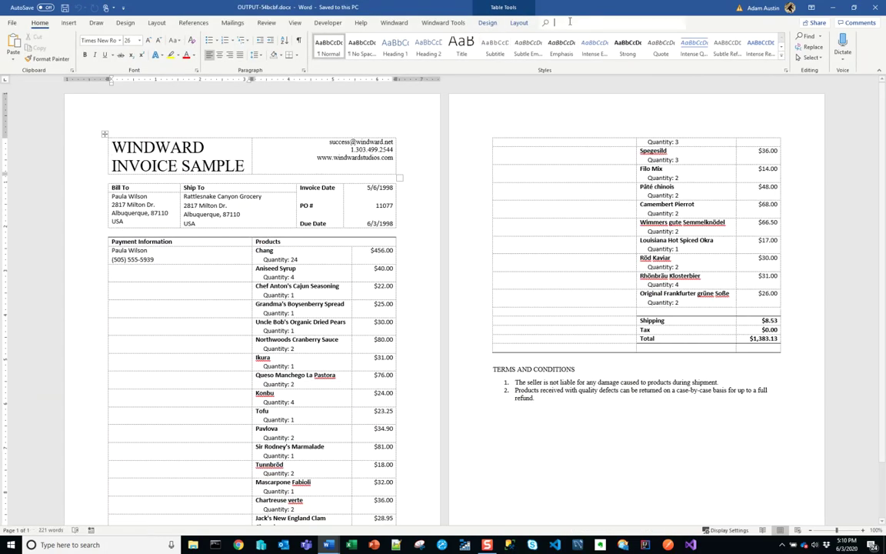
- Turn off View Table Gridlines in the generated invoice document
key("alt+q")
type("view")
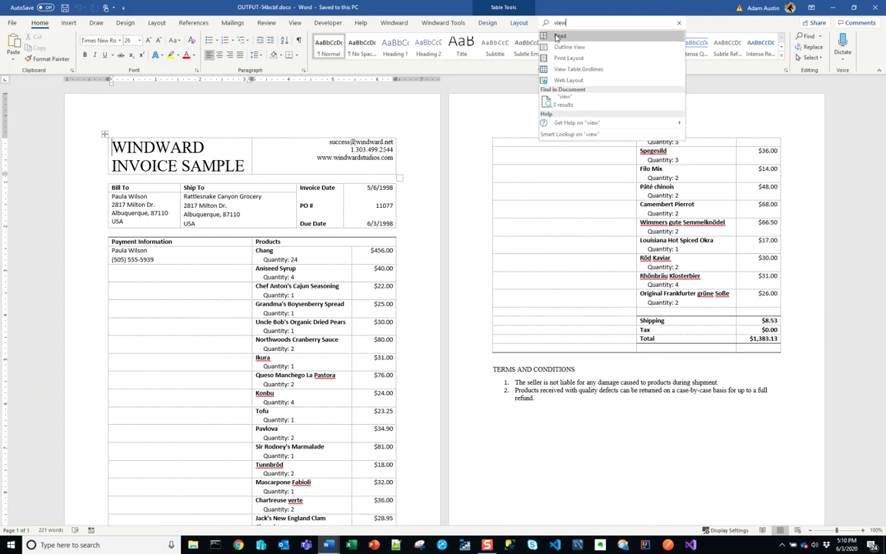
type(" gr")
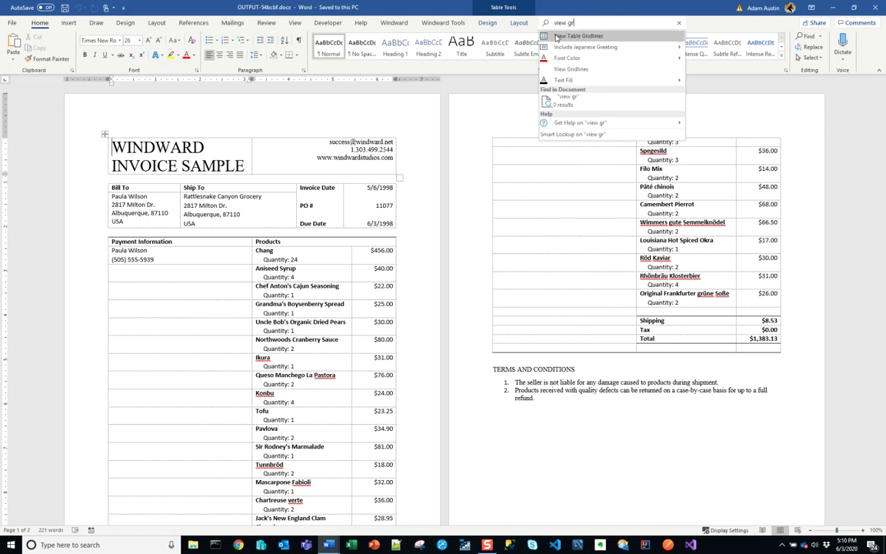
left_click(557, 37)
- Switch to the WindwardInvoiceTutorial.docx template and turn off View Table Gridlines there
key("alt+Tab")
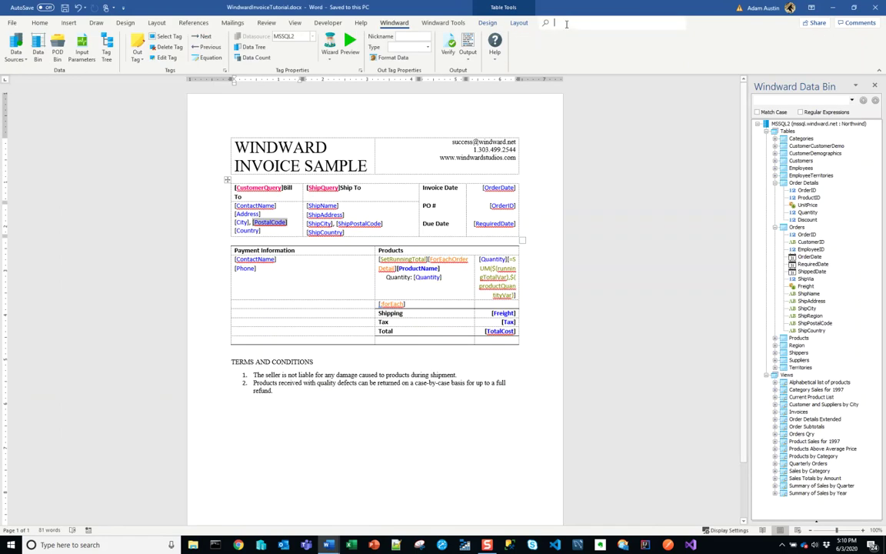
left_click(565, 25)
type("view ta")
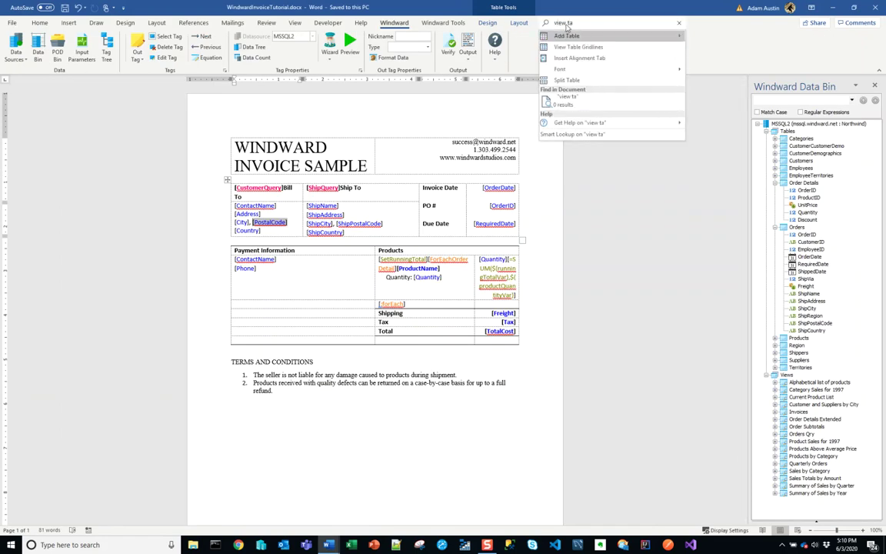
left_click(570, 46)
- Return to the generated invoice, examine its billing details, product lines and totals on both pages, and close it
key("alt+Tab")
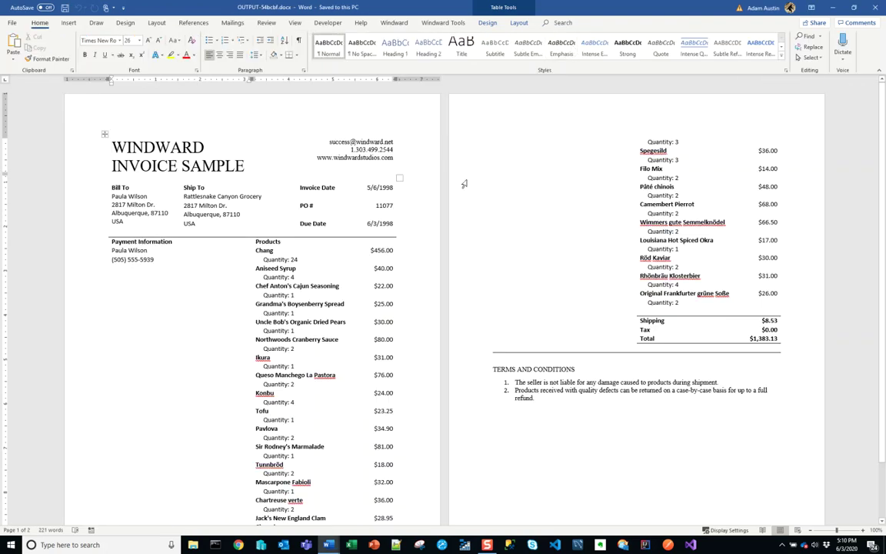
scroll(464, 184, "down", 2)
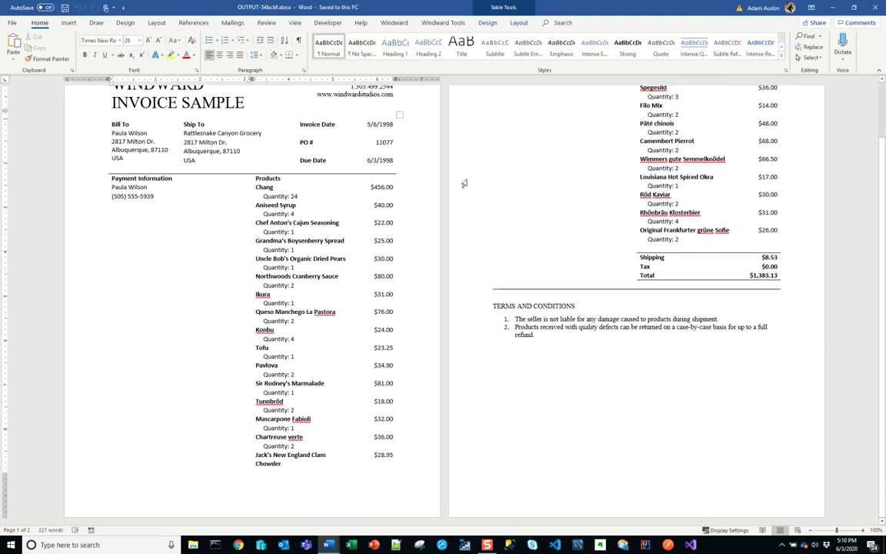
scroll(464, 183, "up", 2)
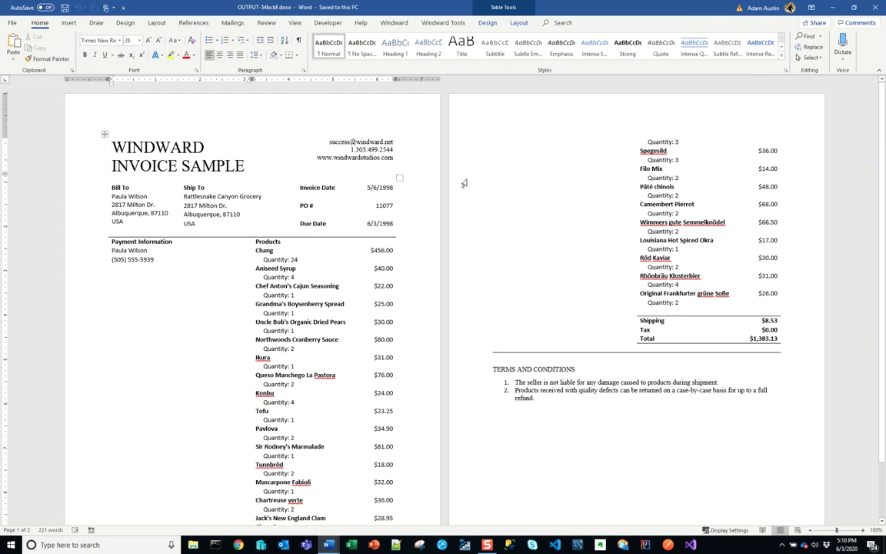
scroll(464, 184, "down", 2)
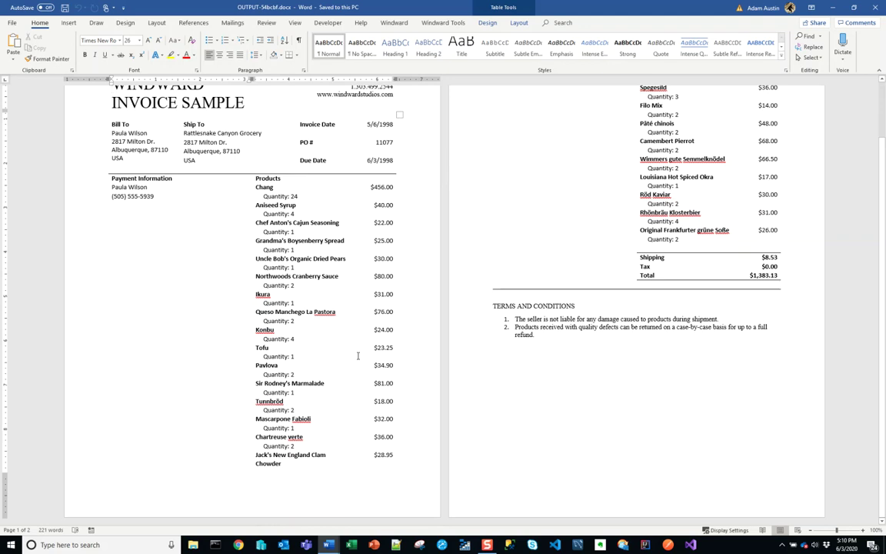
scroll(357, 356, "up", 2)
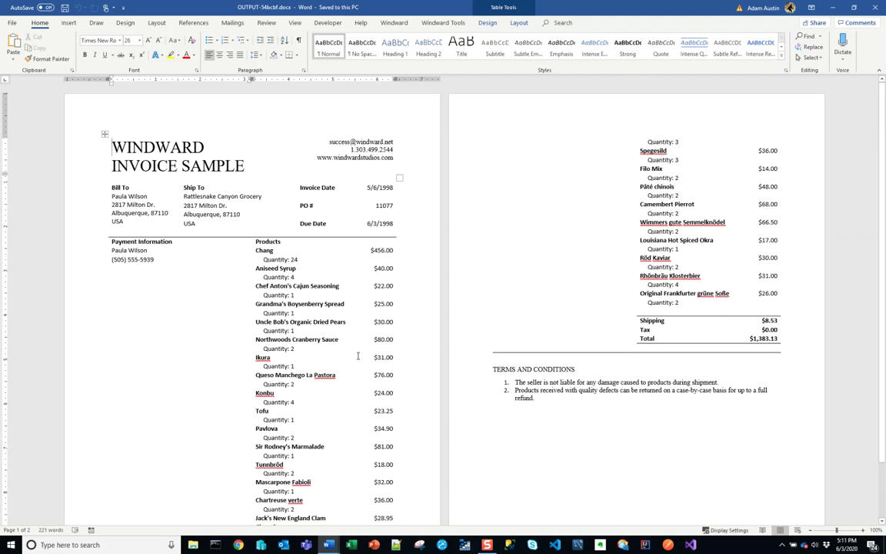
scroll(358, 355, "down", 2)
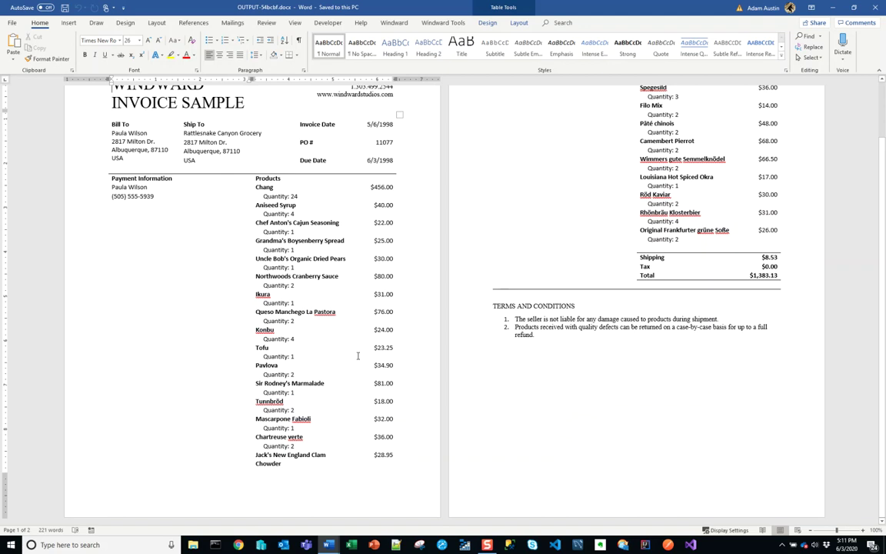
scroll(358, 355, "up", 2)
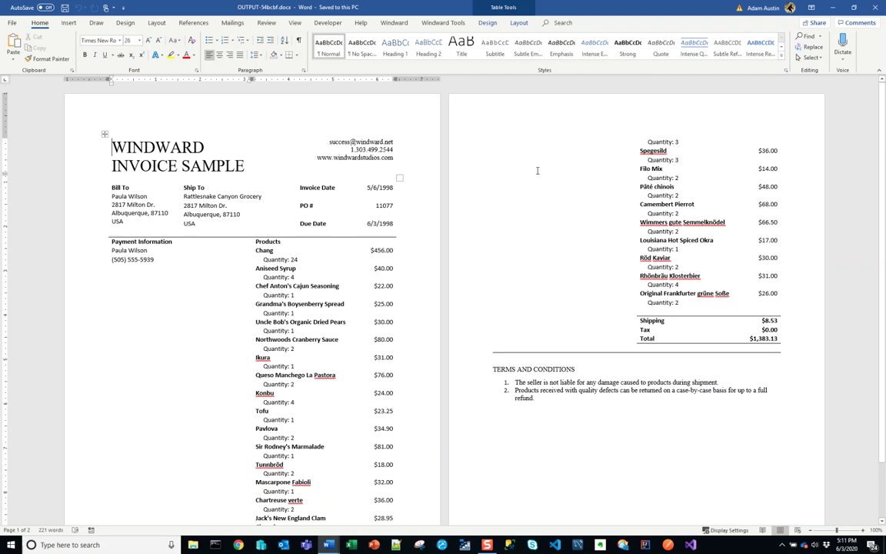
scroll(570, 201, "down", 2)
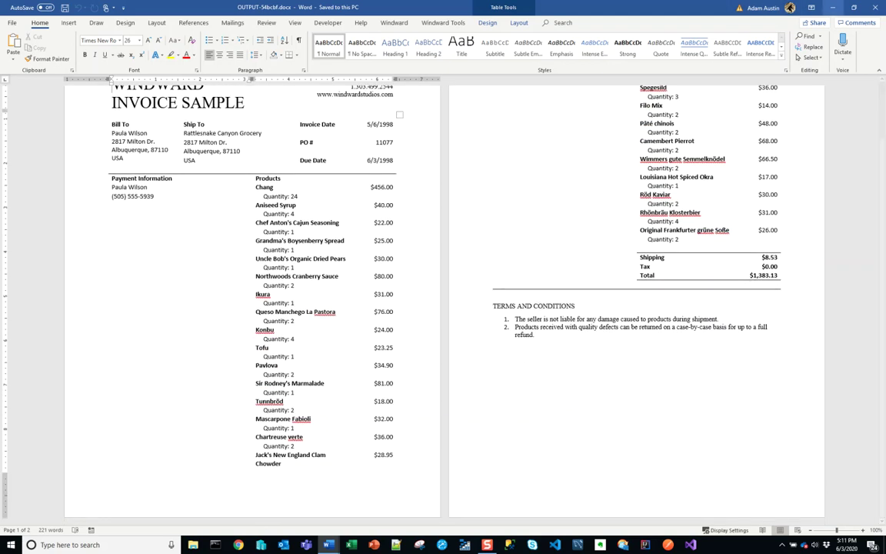
left_click(875, 7)
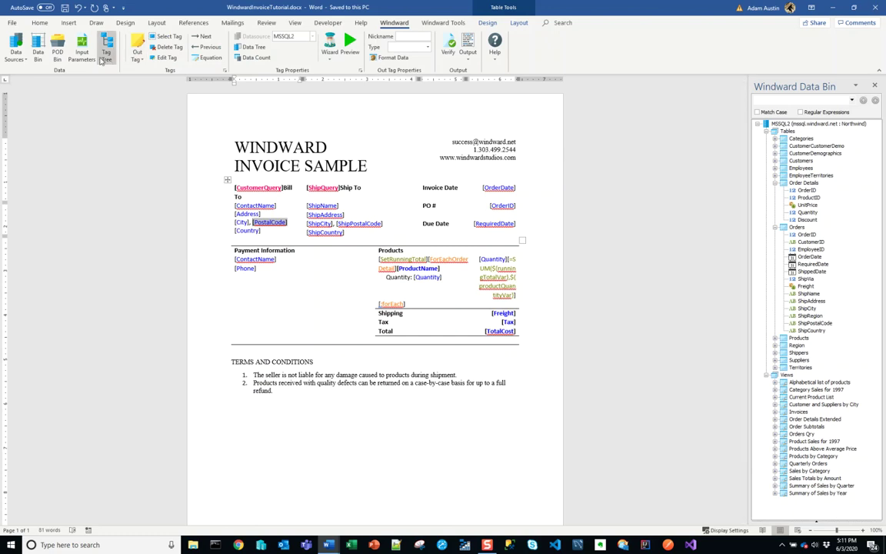
- Review the default order ID of orderIDInputParameter in the template's input parameters and save them
left_click(82, 50)
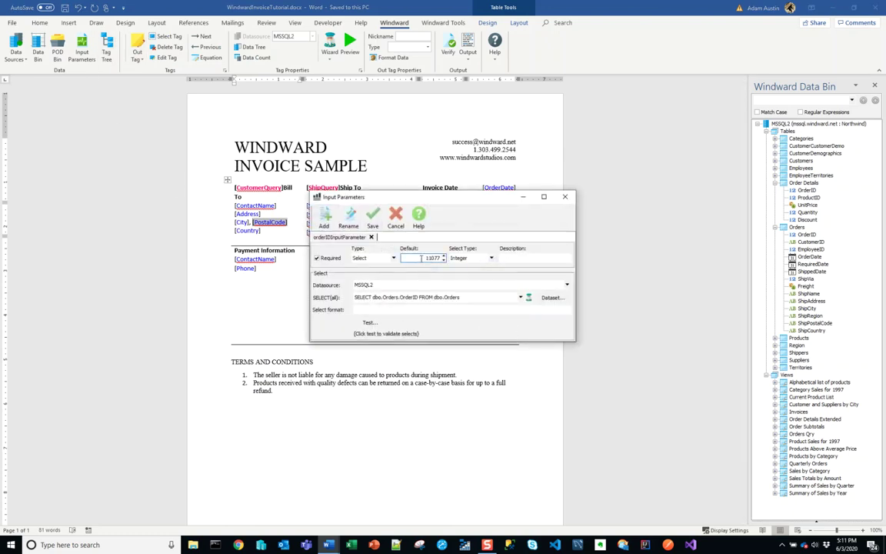
key("Tab")
left_click(372, 218)
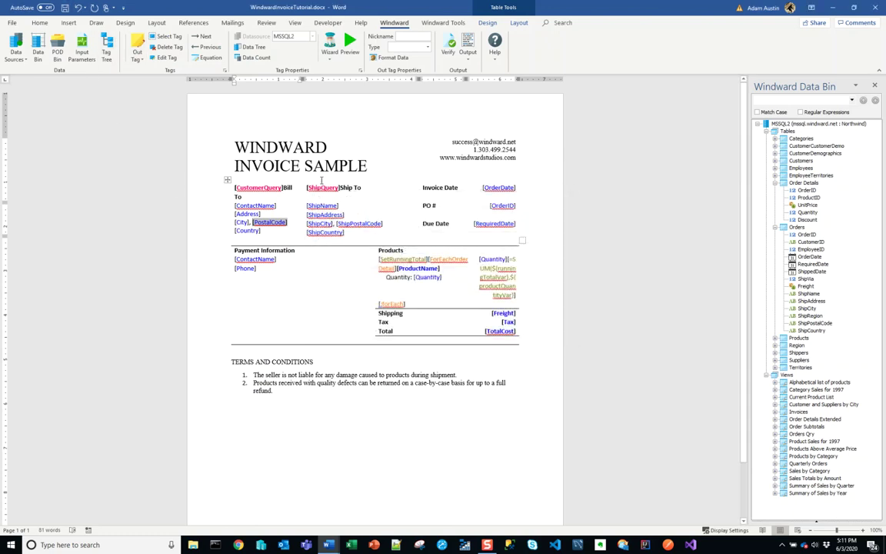
- Preview the select results of the CustomerQuery tag and close the results
left_click(275, 190)
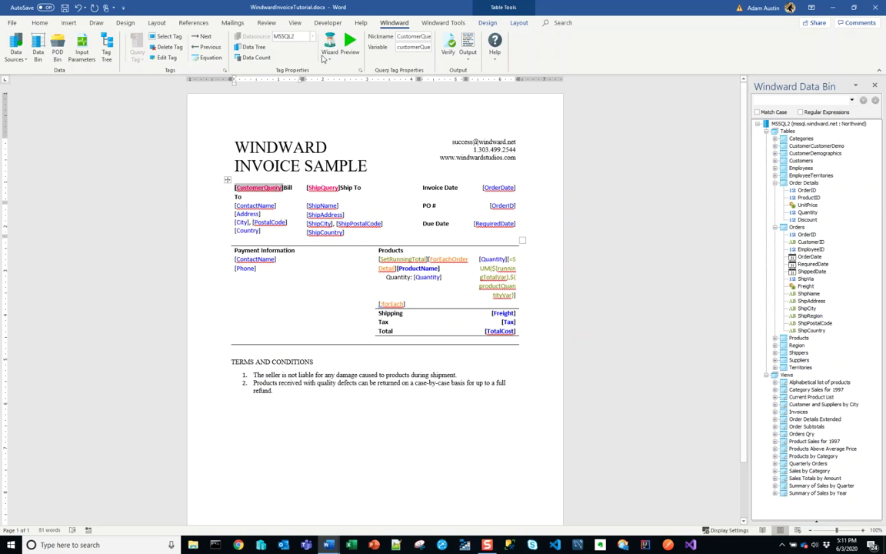
left_click(349, 45)
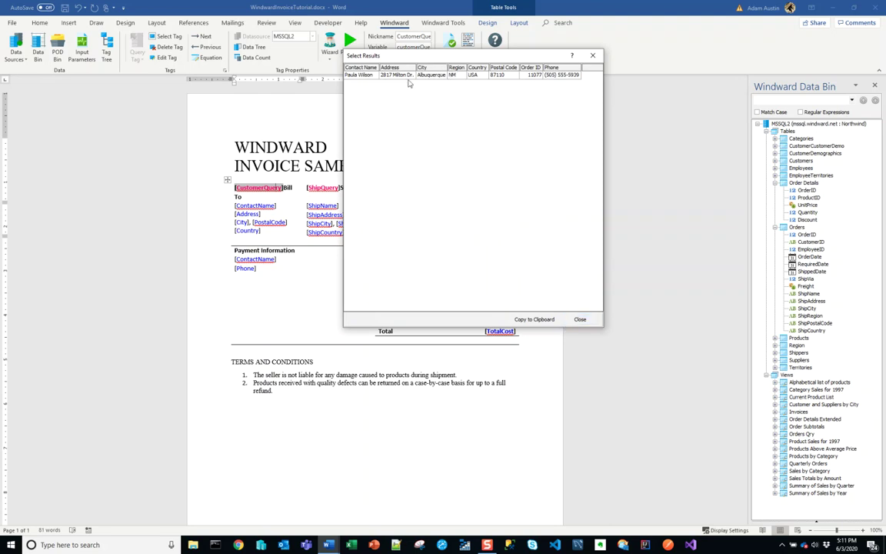
left_click(580, 319)
- Run the invoice report again as DOCX with the order ID entered for orderIDInputParameter
left_click(467, 48)
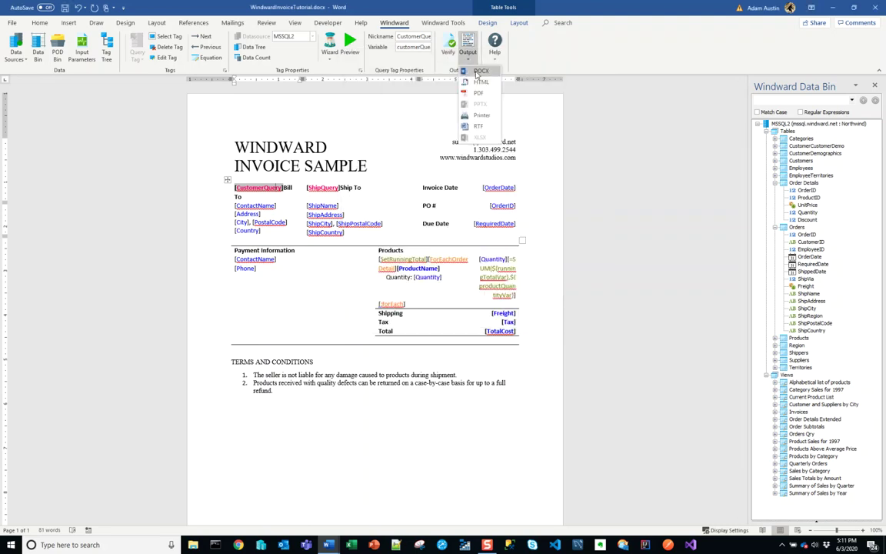
left_click(477, 72)
left_click(501, 302)
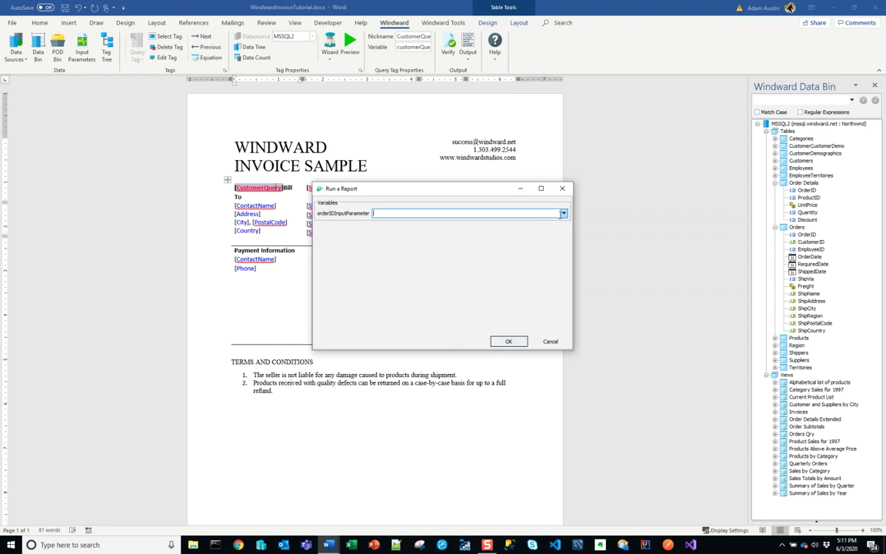
type("11077")
key("Return")
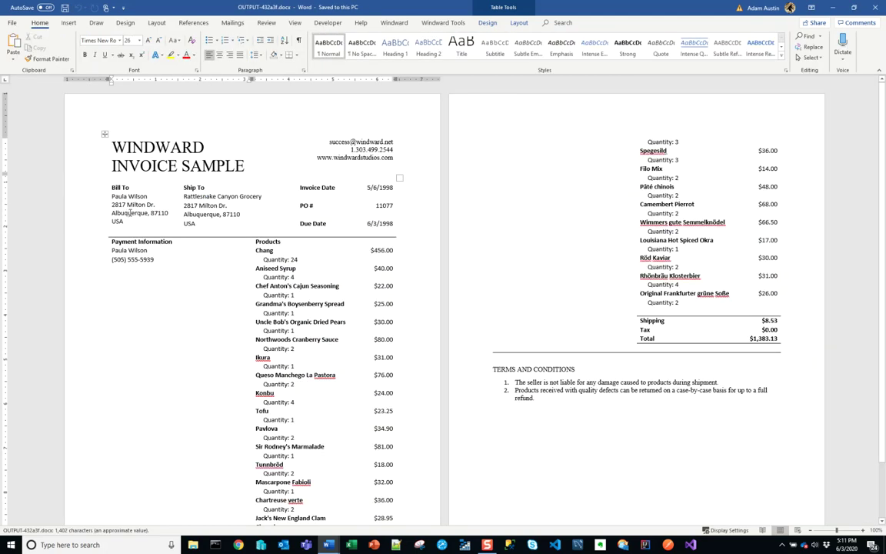
- Examine the city and postal code line under Bill To in the generated invoice, and close the document
left_click_drag(112, 214, 158, 218)
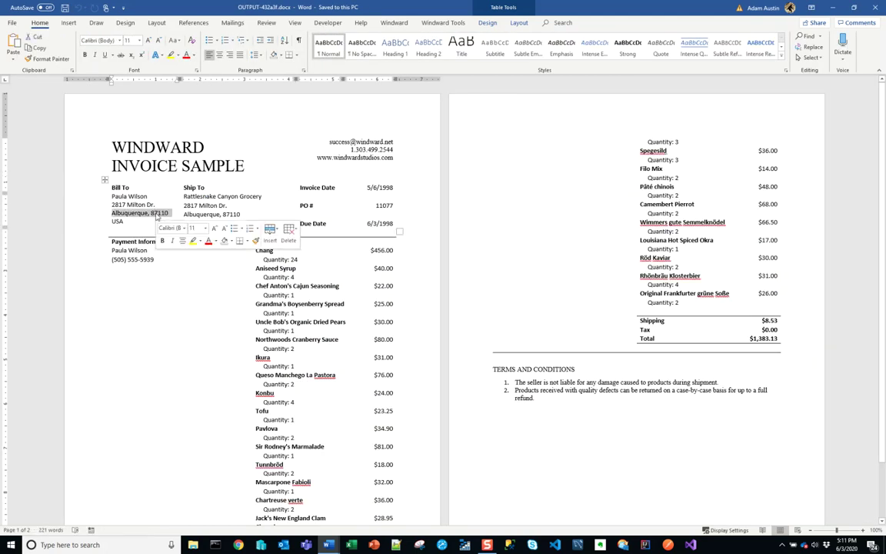
left_click(155, 214)
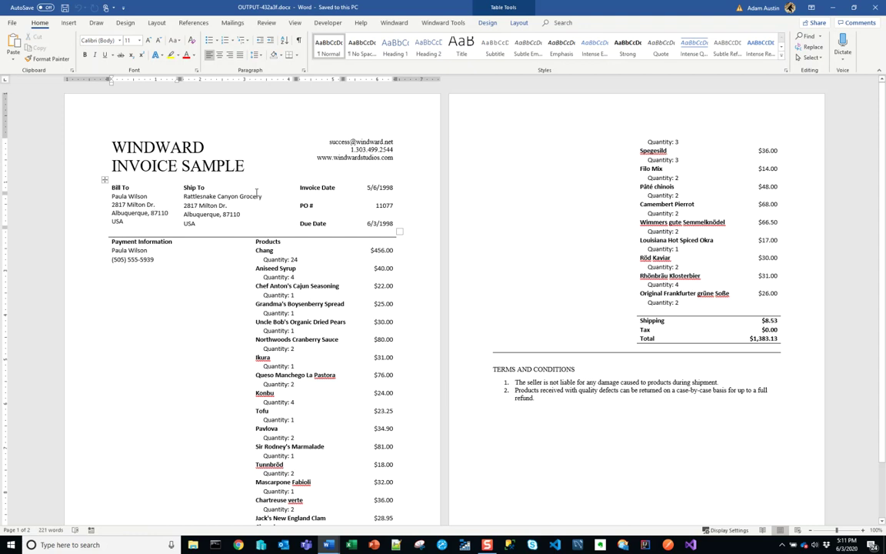
left_click(874, 6)
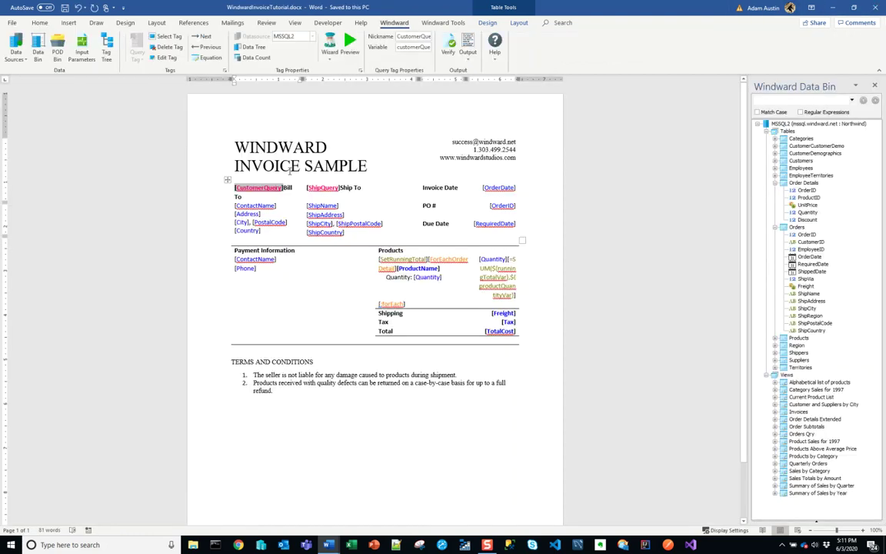
- Insert an If tag followed by an End If tag directly before the PostalCode tag in the Bill To block
left_click(269, 222)
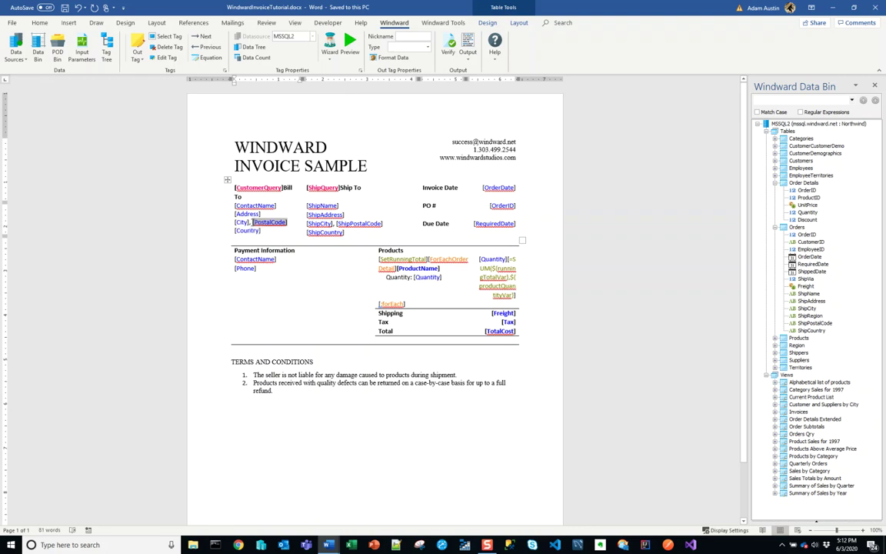
key("Left")
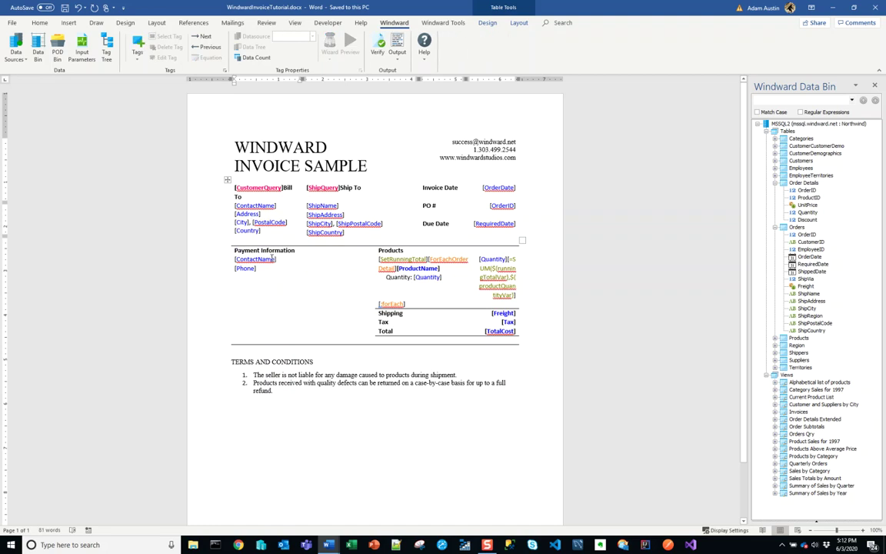
key("shift+Right")
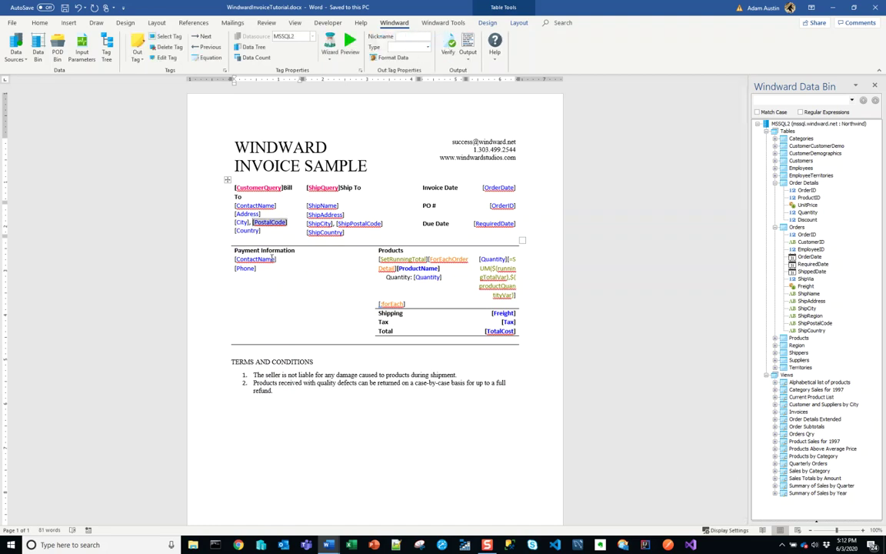
left_click(137, 51)
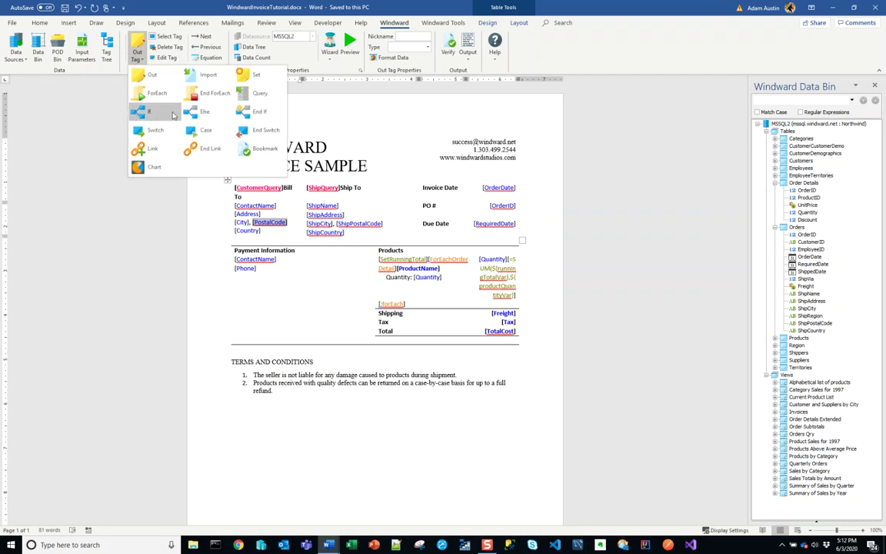
left_click(173, 115)
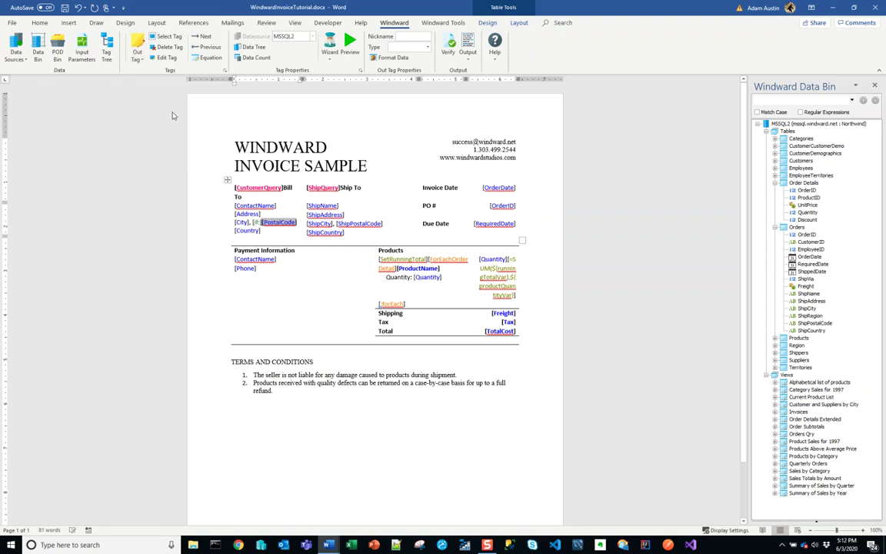
left_click(142, 59)
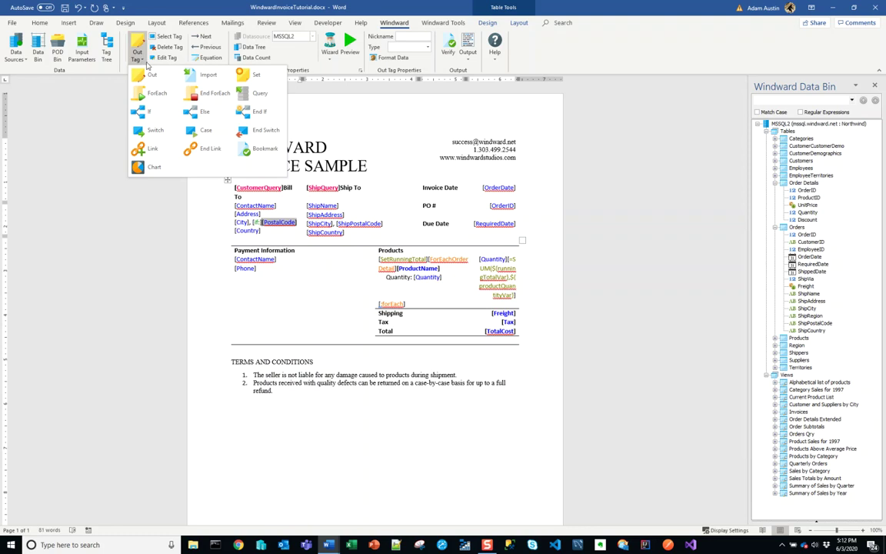
left_click(252, 117)
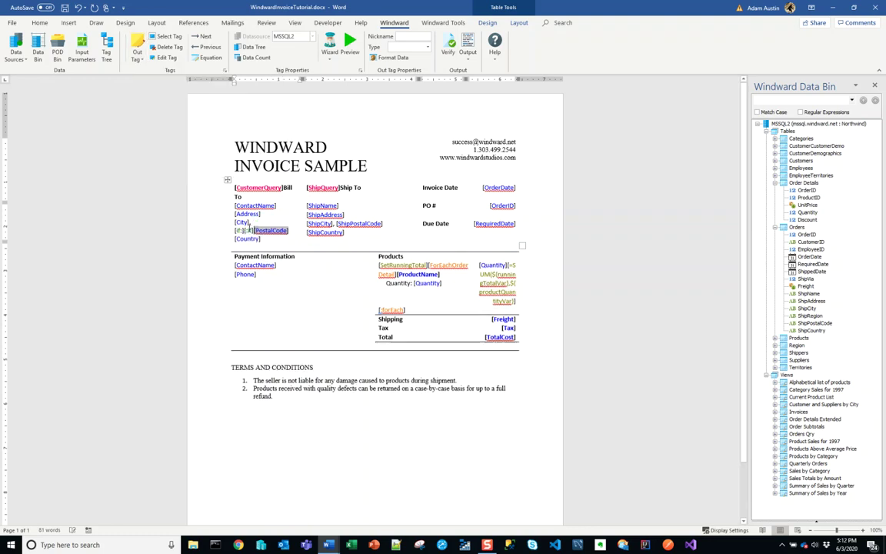
- Edit the If tag before PostalCode in the Bill To block and add the Region field of customerQueryVar to its query
left_click(239, 230)
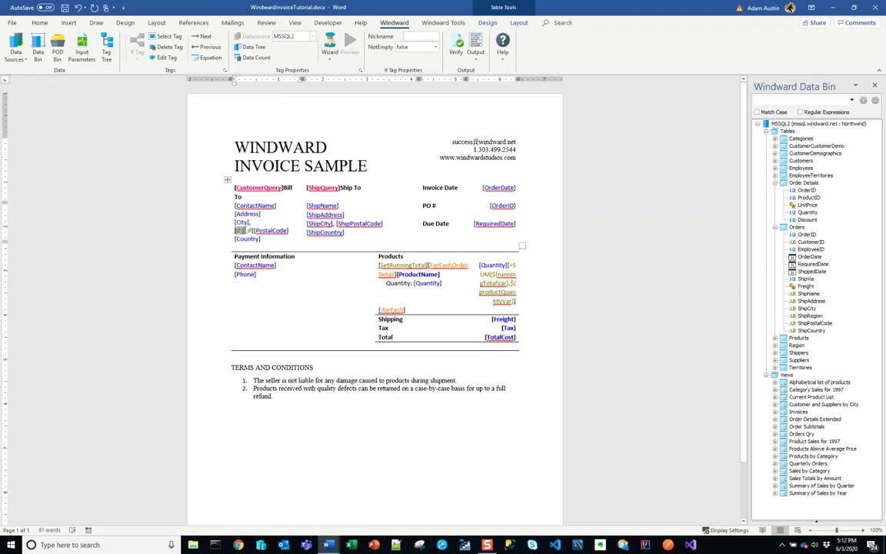
left_click(248, 230)
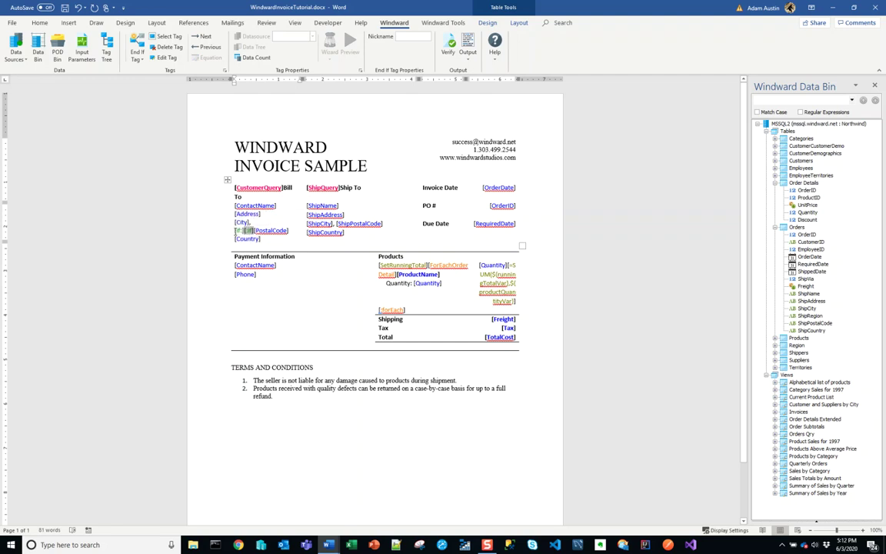
left_click(241, 230)
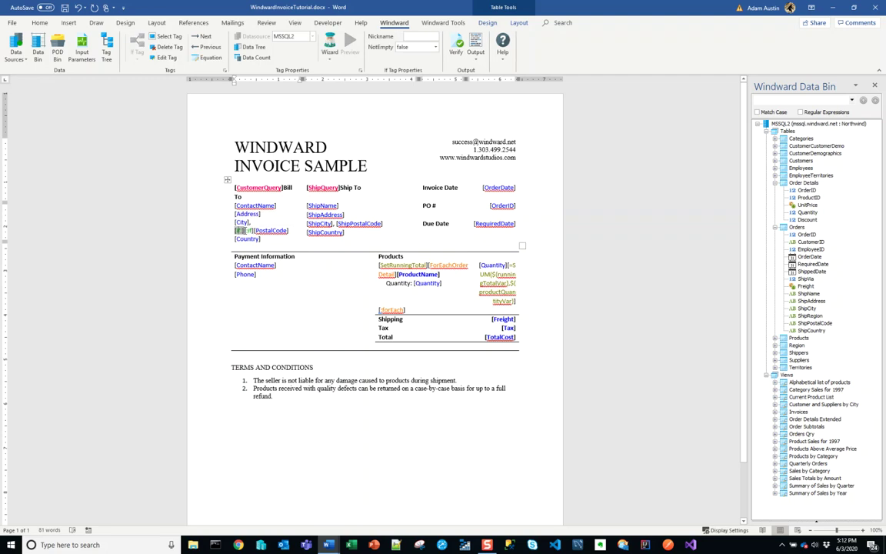
left_click(164, 58)
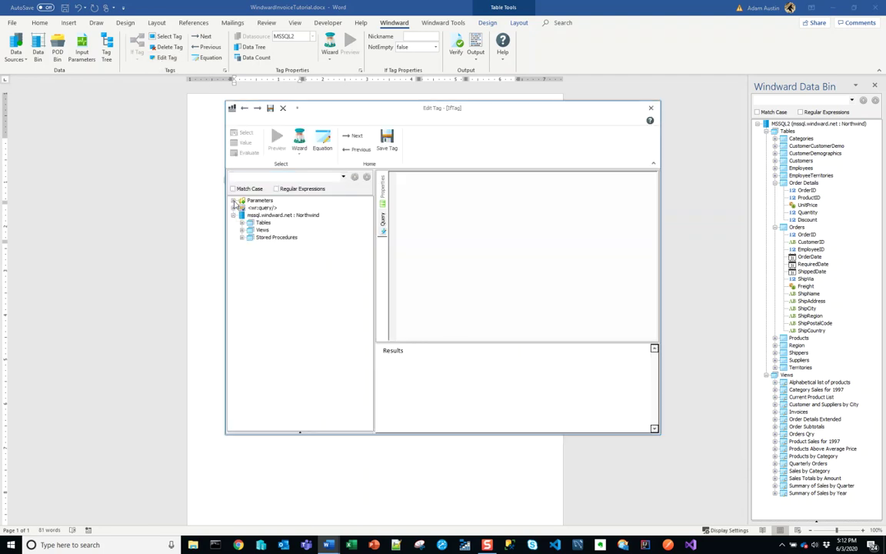
left_click(233, 215)
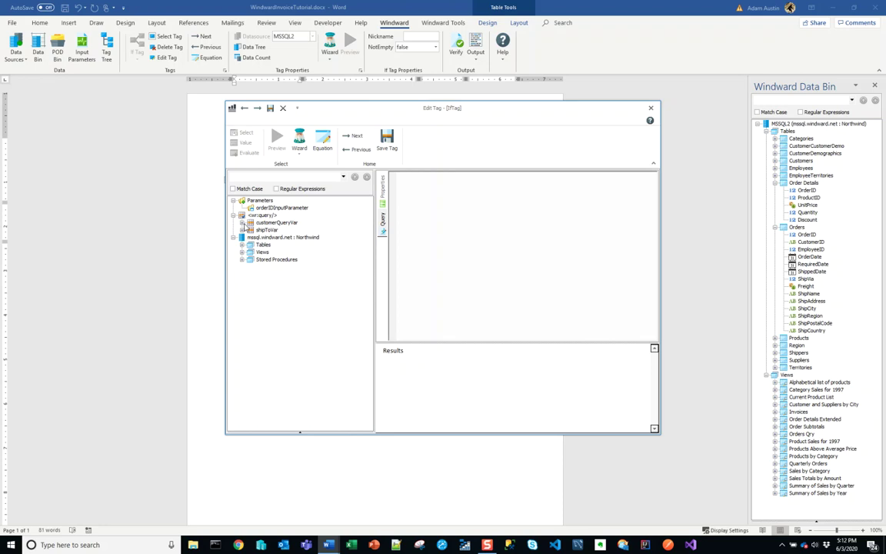
left_click(242, 222)
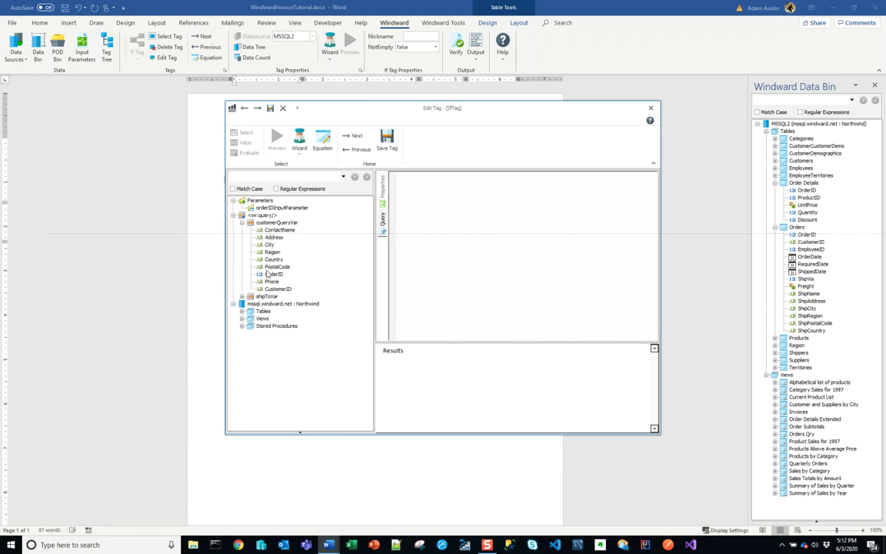
left_click_drag(272, 252, 471, 224)
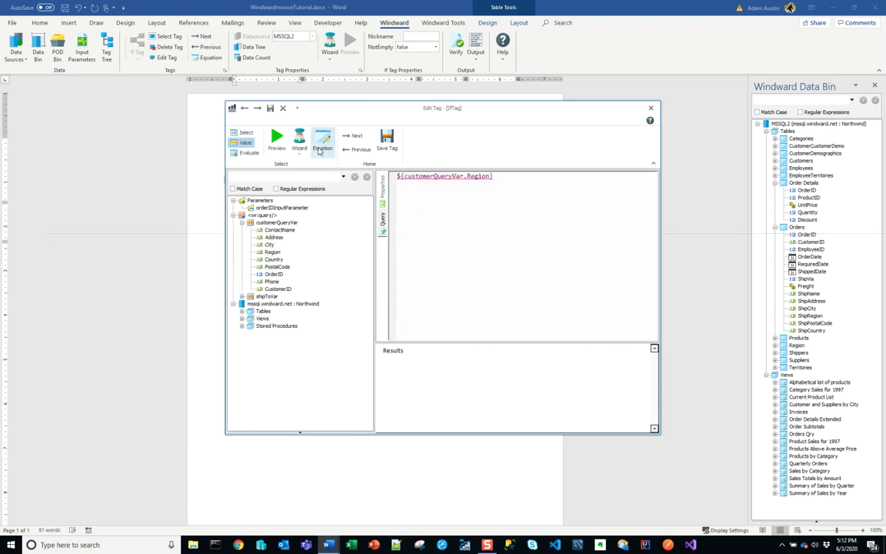
- Preview the If tag's value, switch the query to Select mode as !${customerQueryVar.Region}, preview it again and save the tag
left_click(280, 146)
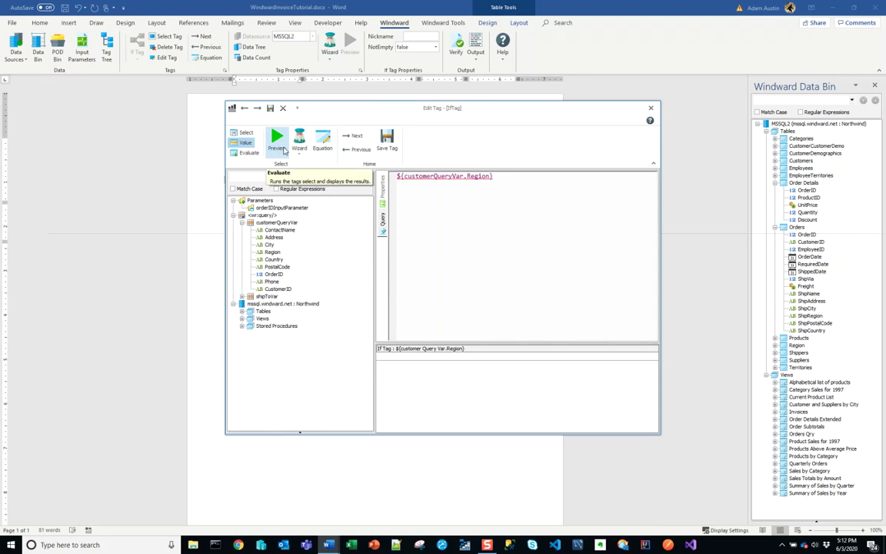
left_click(245, 133)
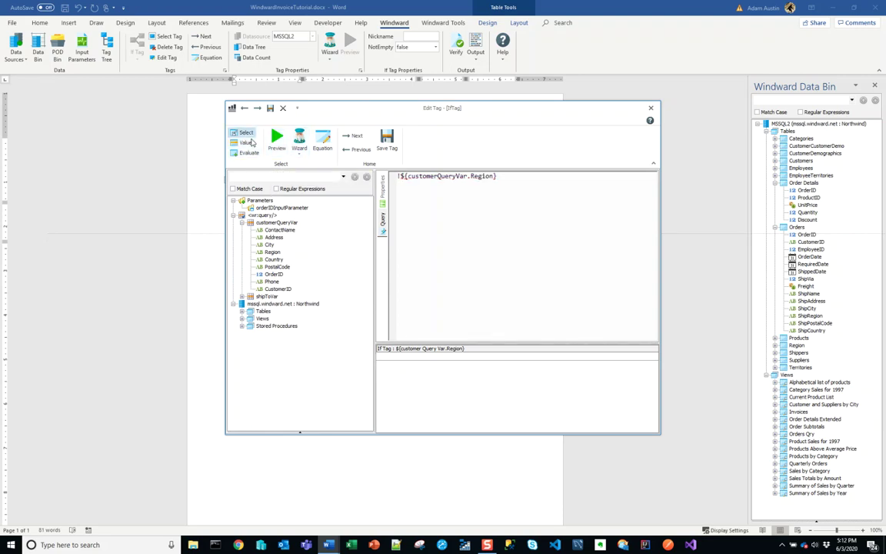
left_click(277, 140)
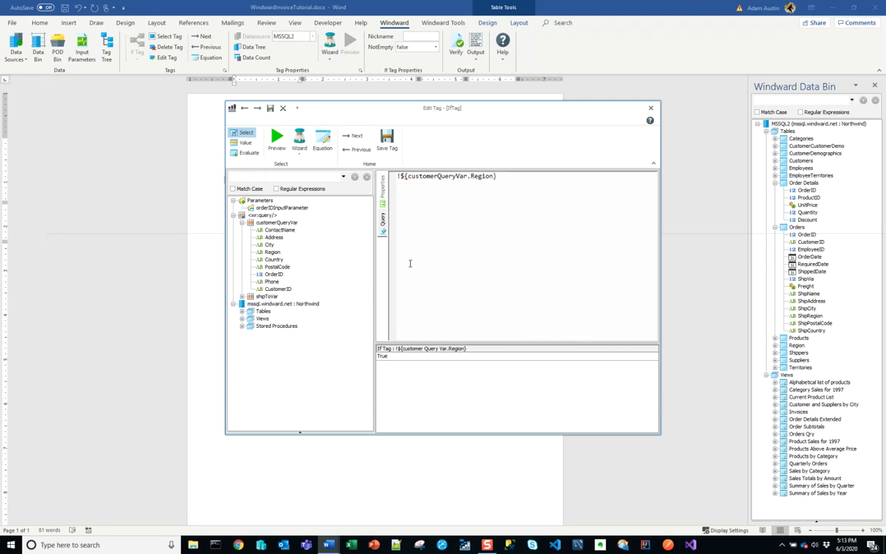
left_click(387, 140)
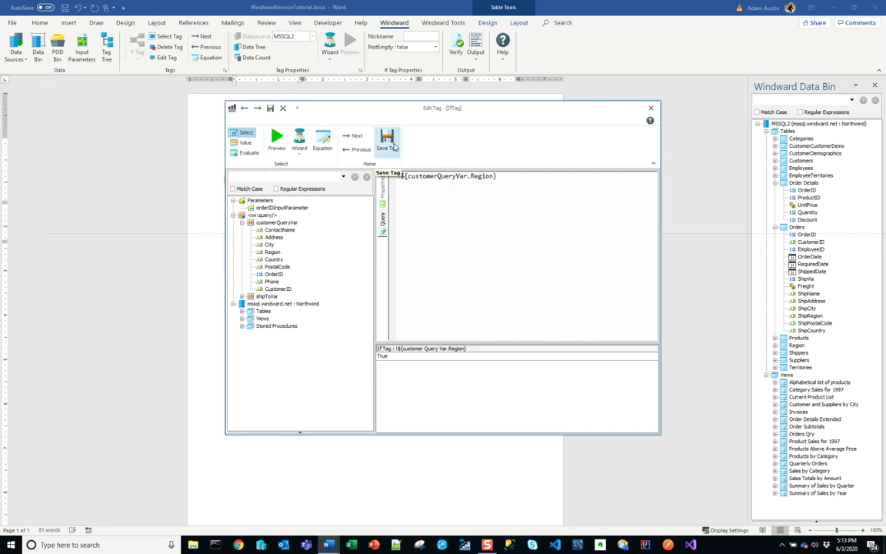
left_click(389, 143)
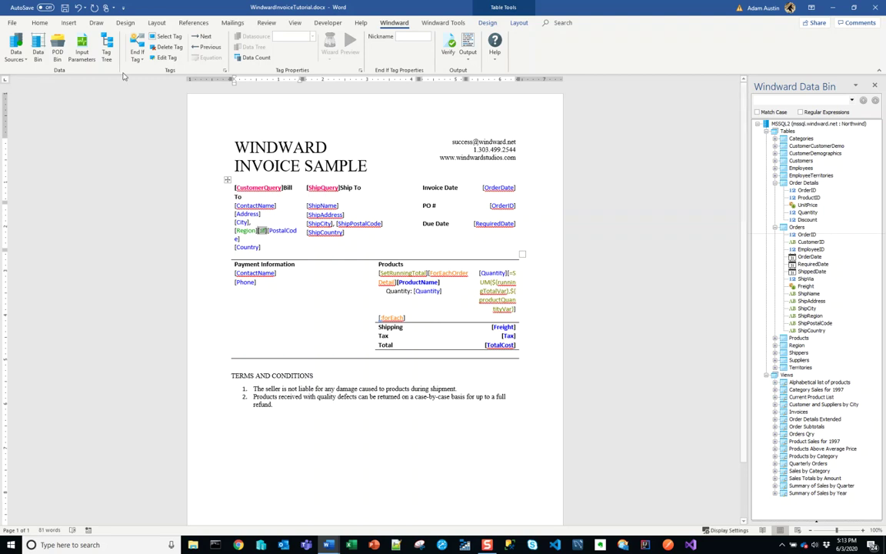
- Insert an Out tag for customerQueryVar's Region between the Bill To If and End If tags, followed by a comma
left_click(132, 60)
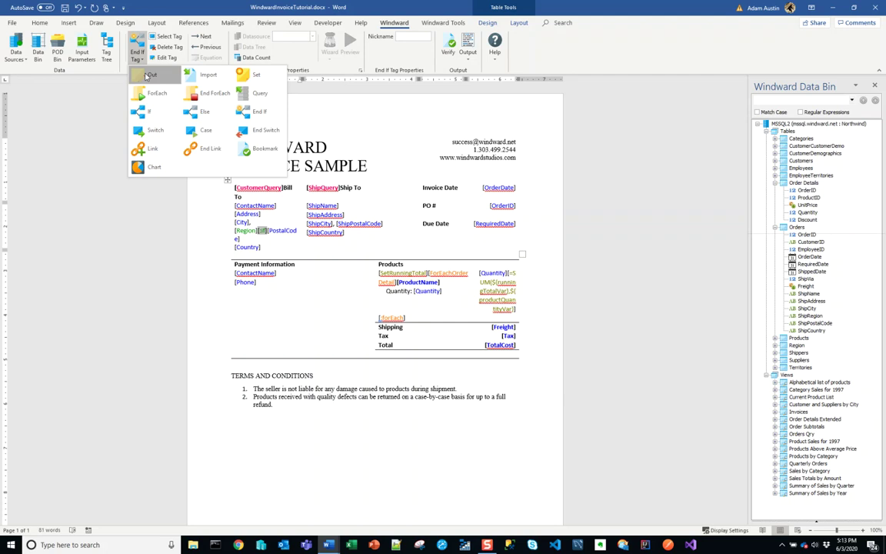
left_click(157, 91)
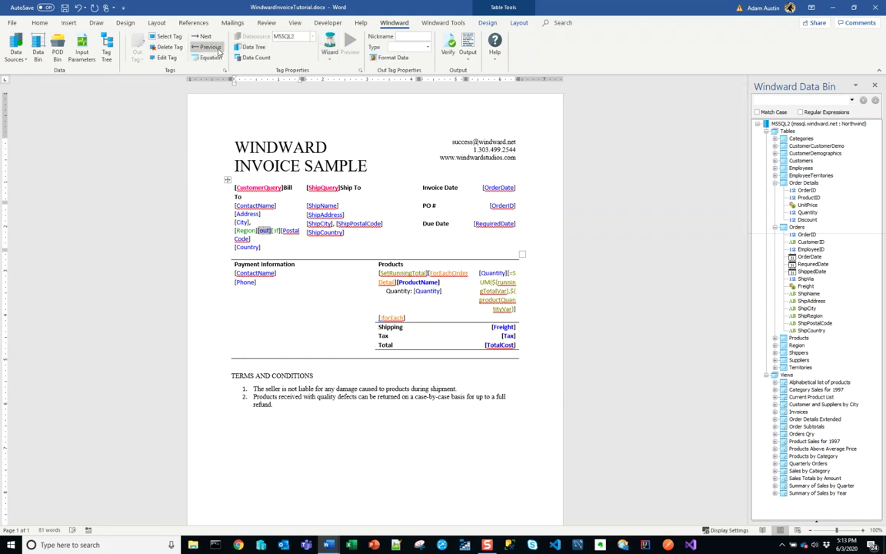
left_click(253, 47)
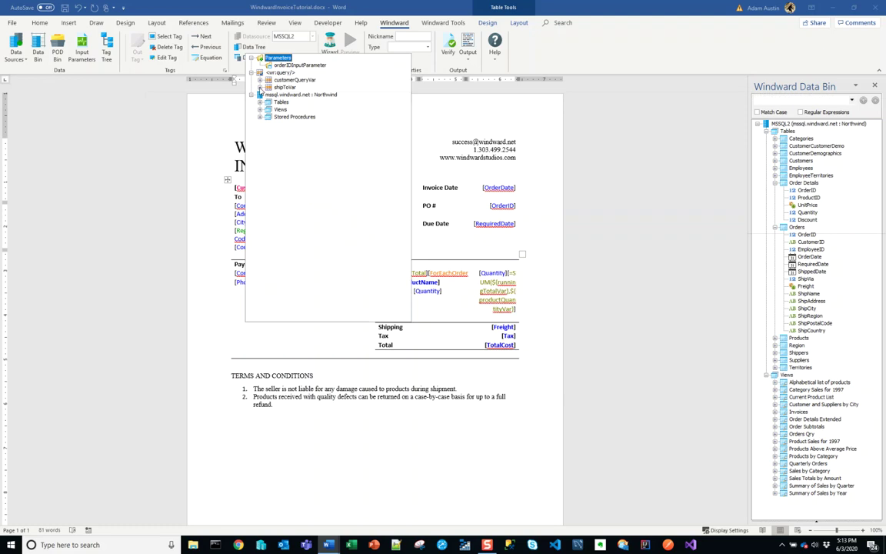
left_click(260, 80)
left_click(267, 102)
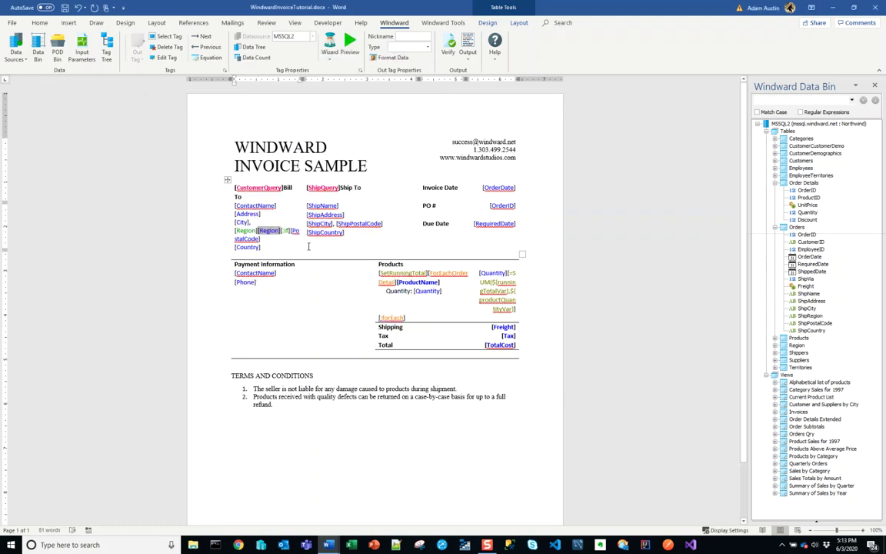
key("Right")
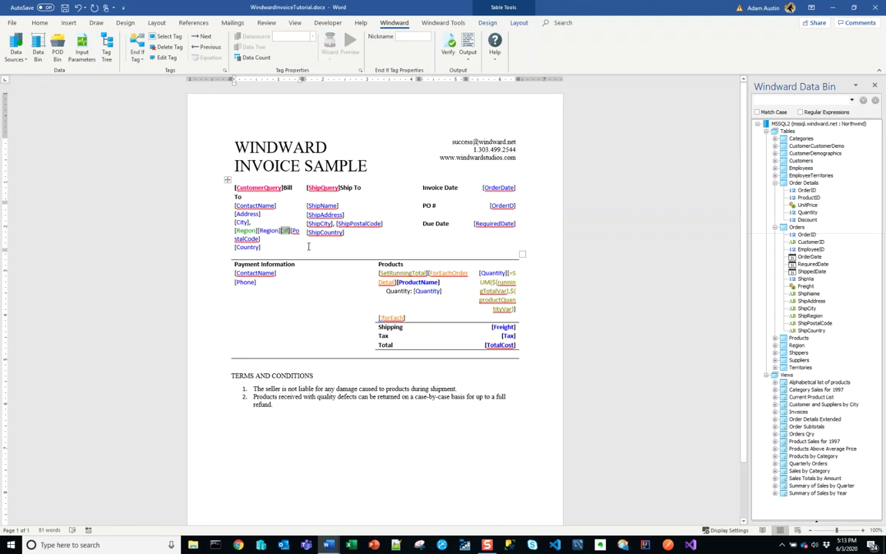
type(",")
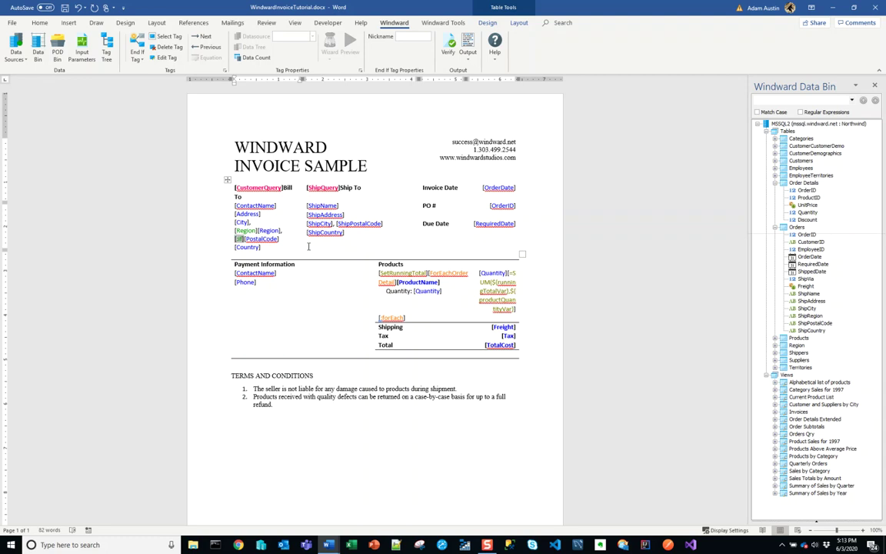
- Save the template and generate the invoice report with the order ID entered for orderIDInputParameter
left_click(467, 47)
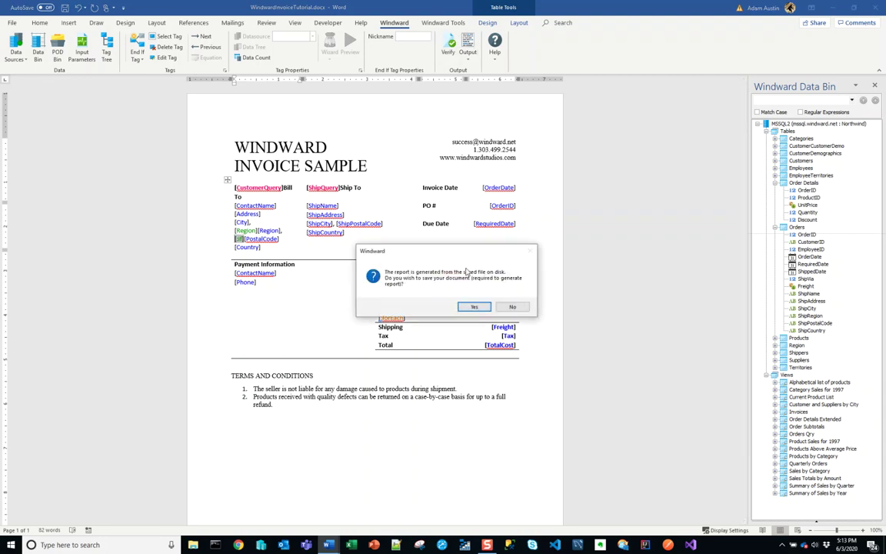
left_click(473, 306)
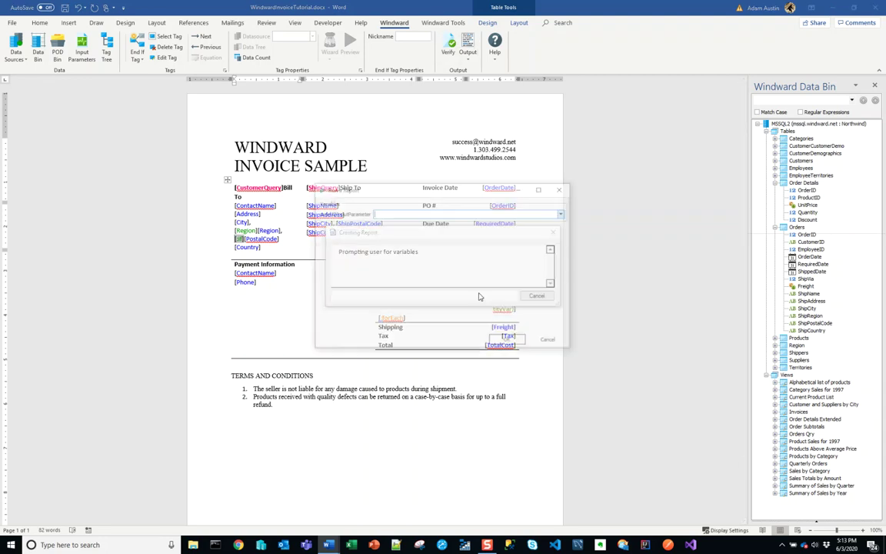
type("11077")
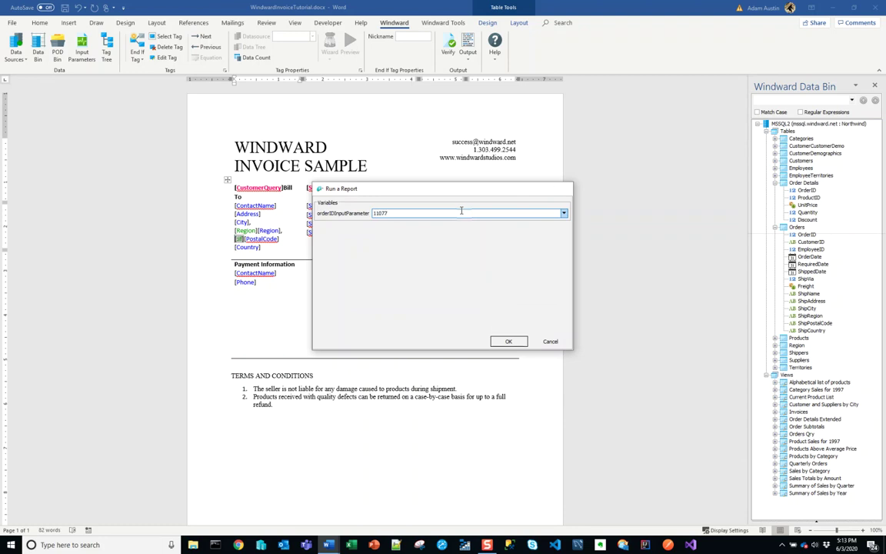
key("Return")
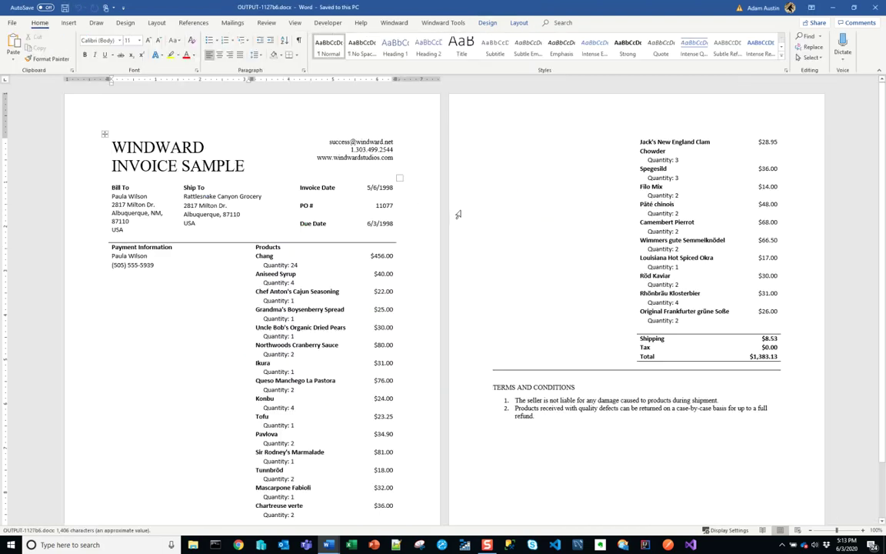
- Examine the city, region and postal code under Bill To in the generated invoice, and return to the template
left_click(140, 212)
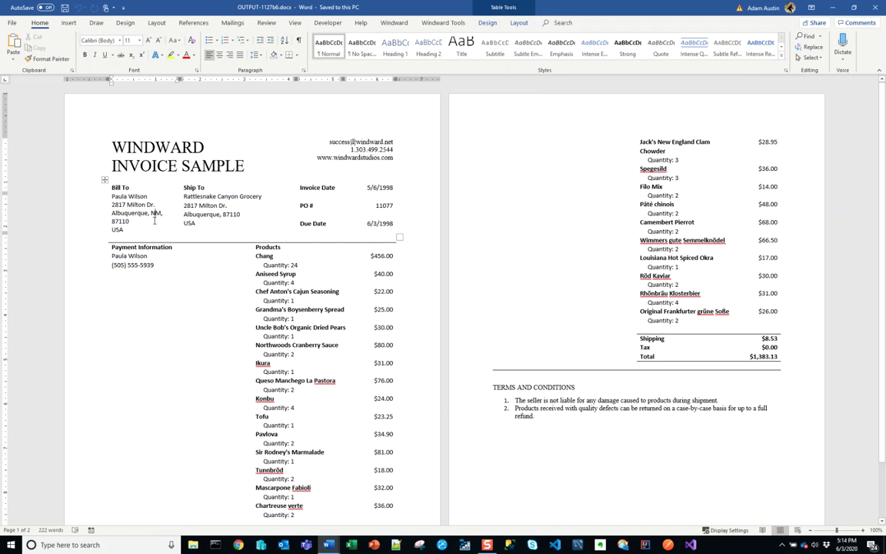
key("alt+Tab")
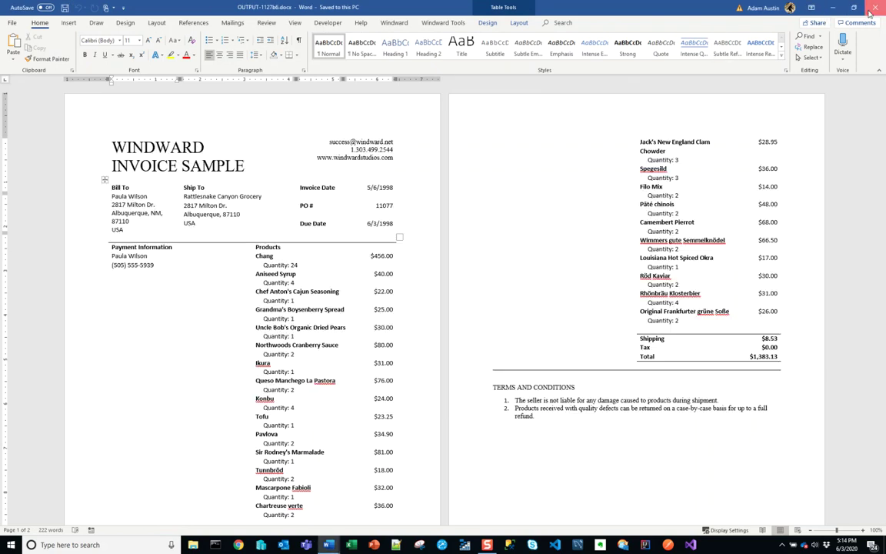
key("alt+Tab")
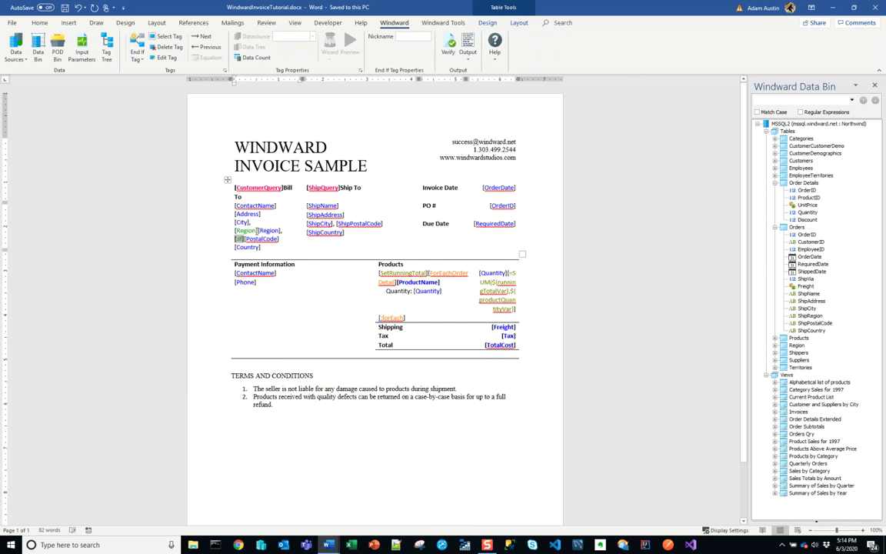
- Insert an If tag followed by an End If tag directly before the ShipPostalCode tag in the Ship To block
left_click(265, 230)
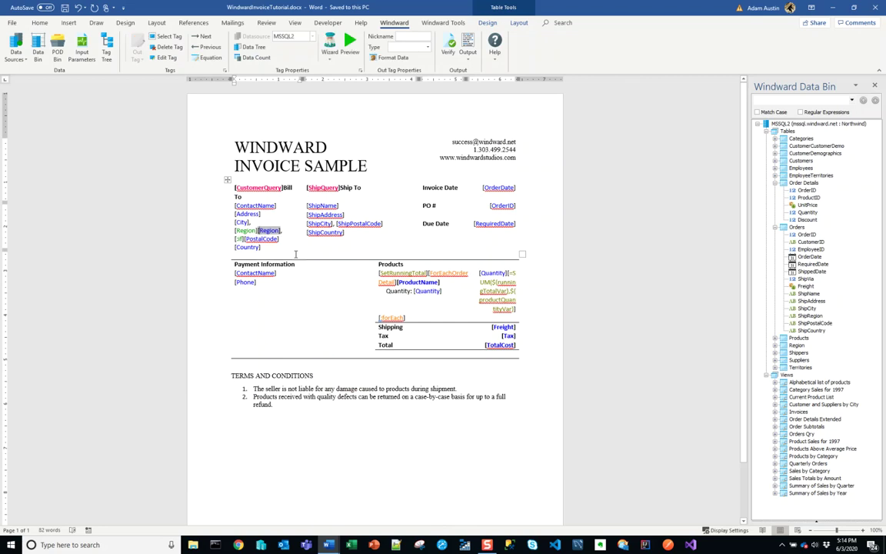
left_click(359, 223)
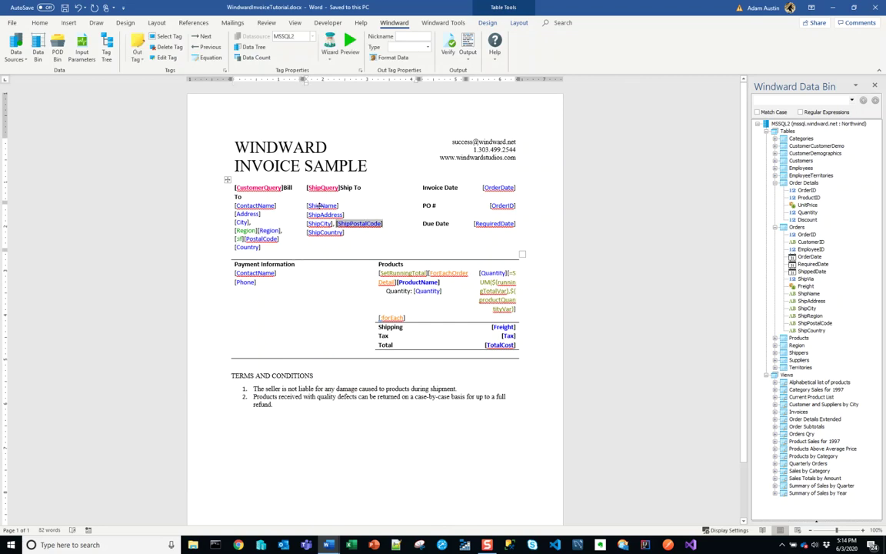
left_click(137, 54)
left_click(150, 110)
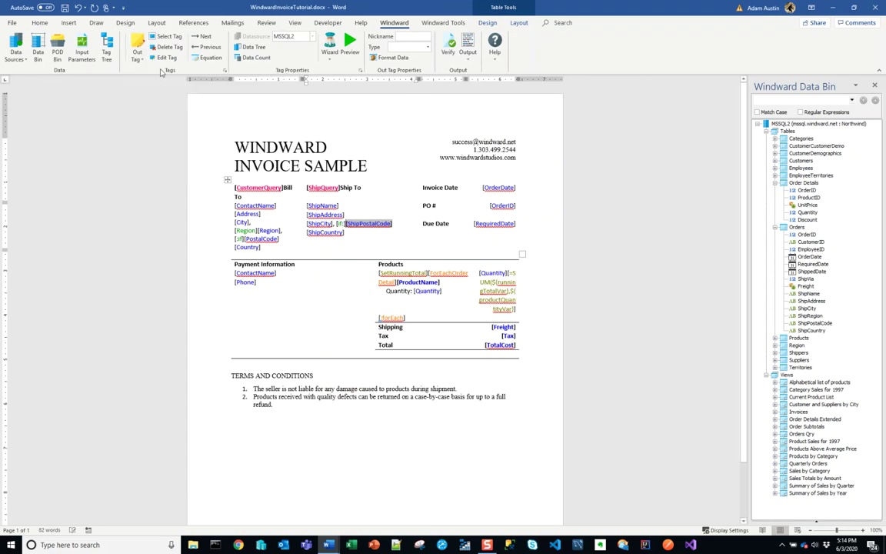
left_click(141, 59)
left_click(183, 101)
left_click(158, 47)
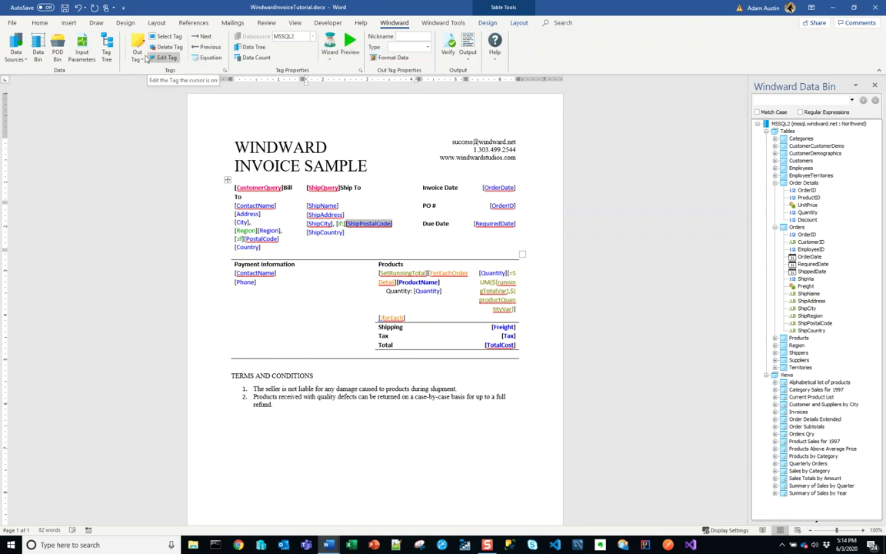
left_click(137, 53)
left_click(257, 112)
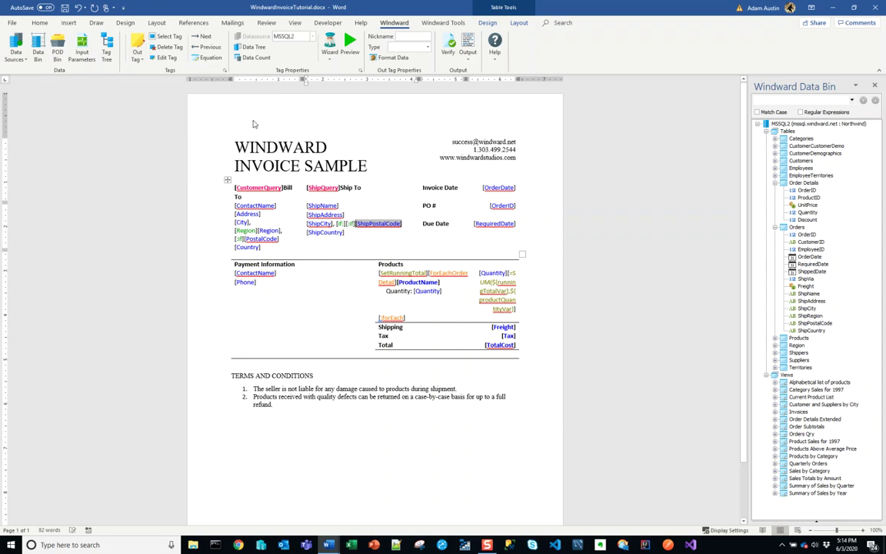
- Edit the If tag before ShipPostalCode and add the ShipRegion field of shipToVar to its query
left_click(340, 223)
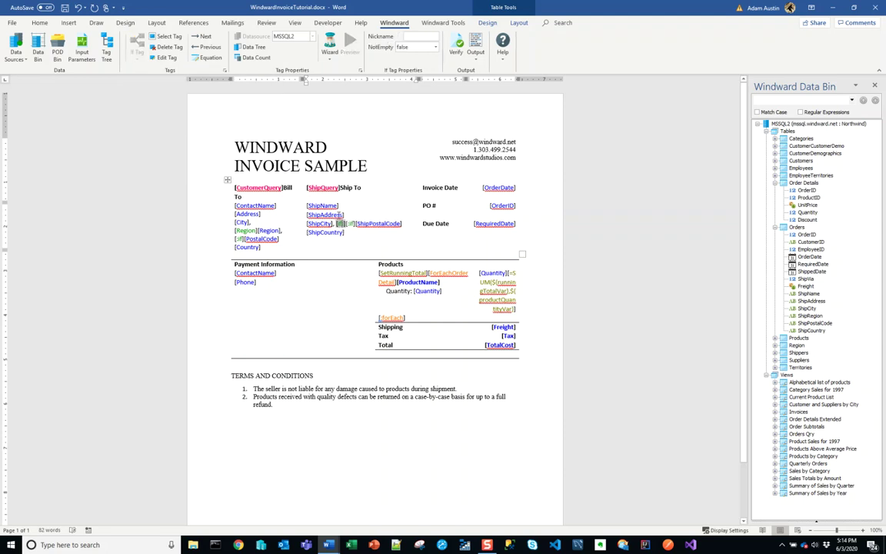
left_click(167, 59)
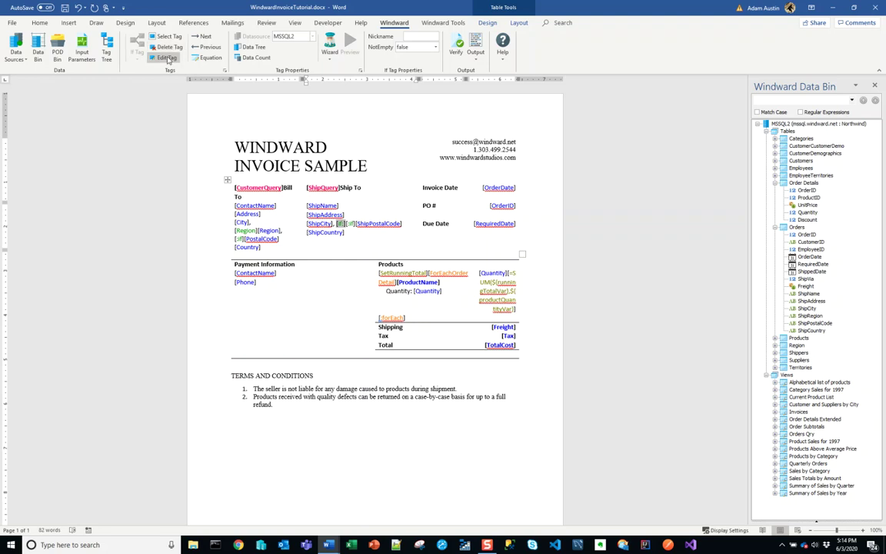
left_click(167, 58)
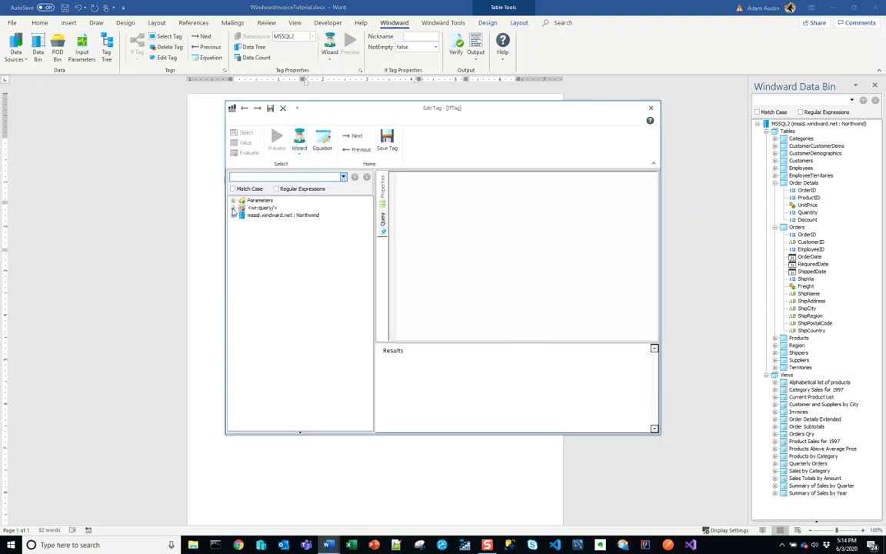
left_click(233, 208)
left_click(242, 222)
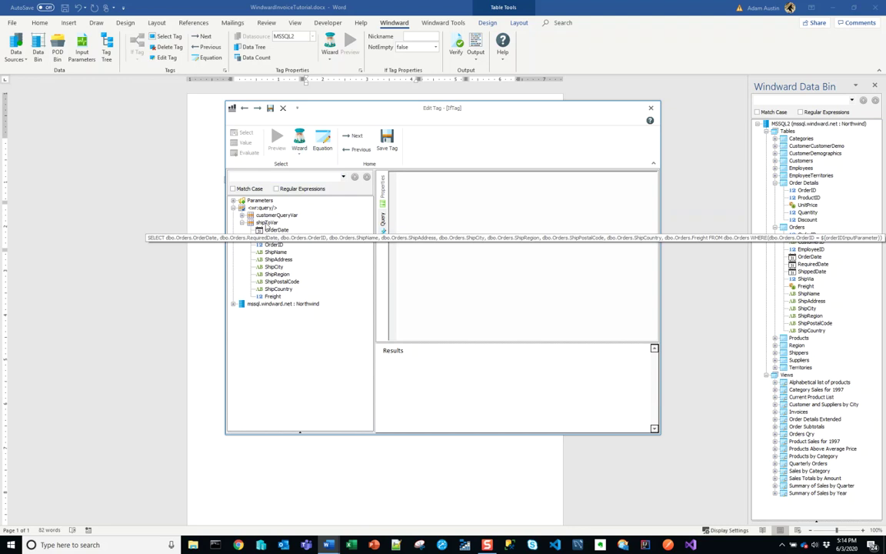
left_click_drag(275, 277, 420, 223)
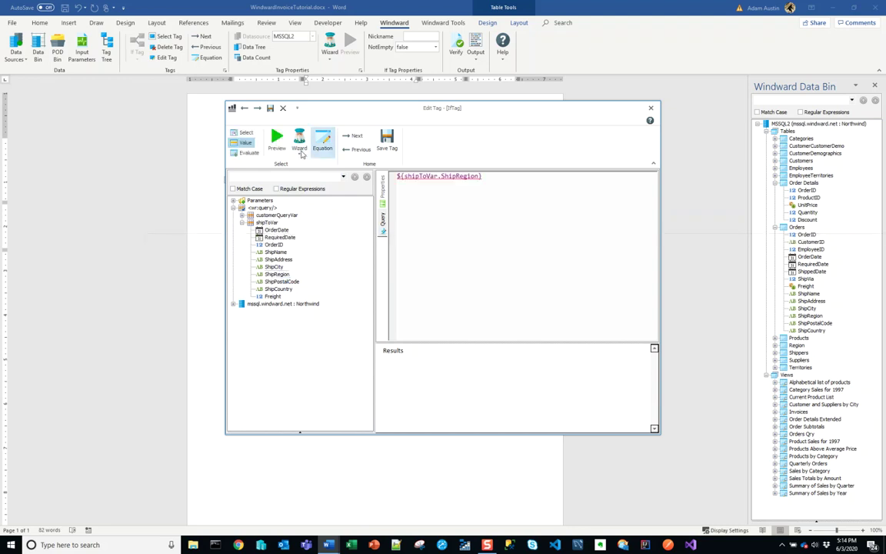
- Switch the query of the If tag before ShipPostalCode from Value to Select, preview it, and save the tag
left_click(276, 140)
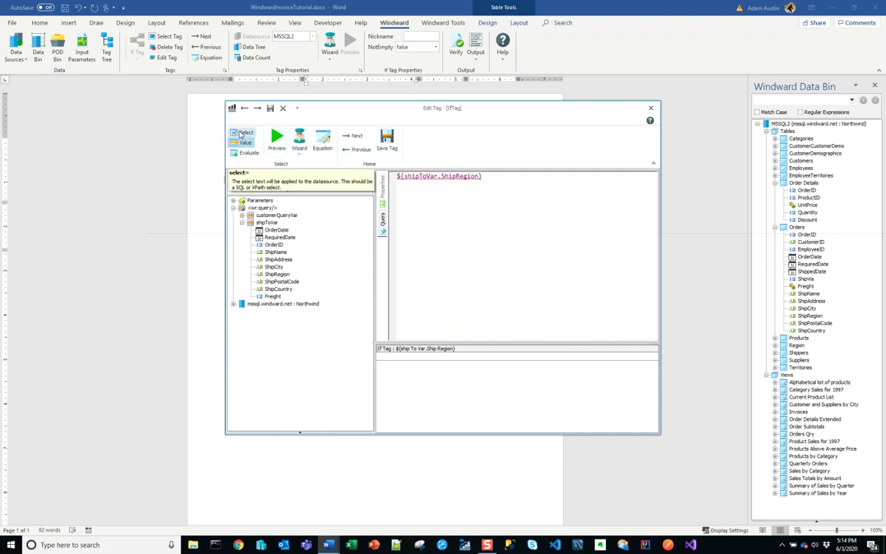
left_click(242, 134)
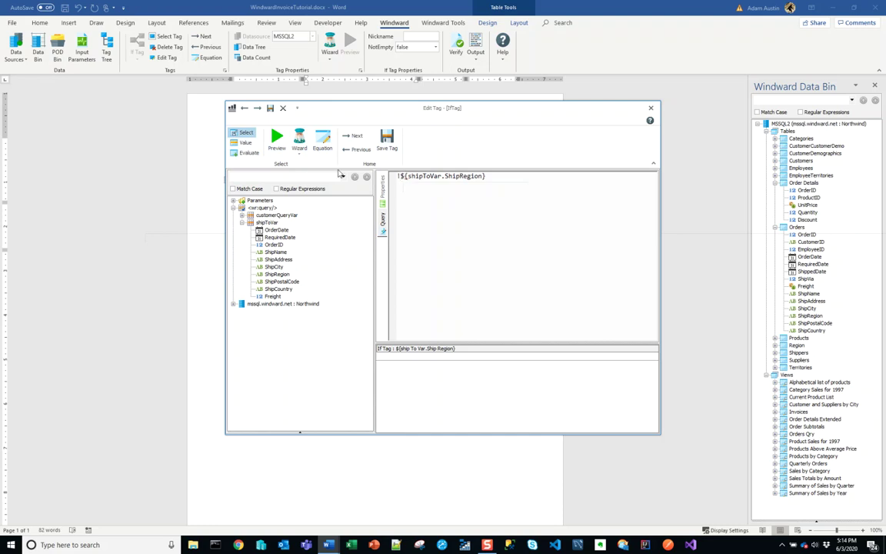
left_click(278, 140)
left_click(386, 146)
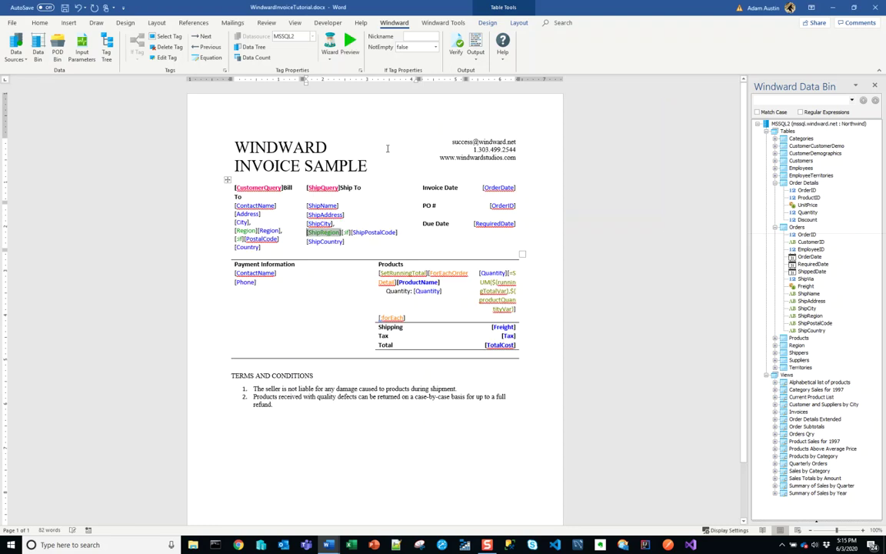
- Insert an Out tag followed by a comma before the Ship To block's End If tag, and assign it shipToVar's ShipRegion field
left_click(345, 231)
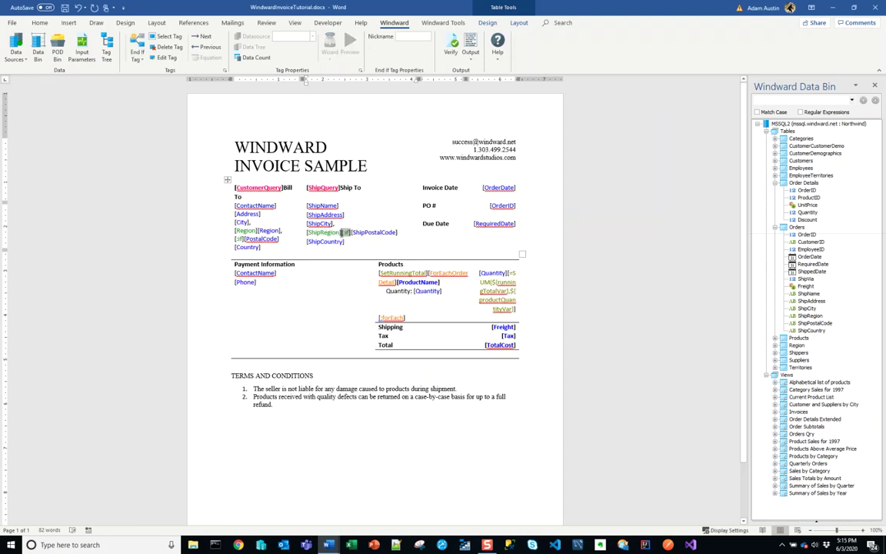
left_click(137, 52)
left_click(152, 75)
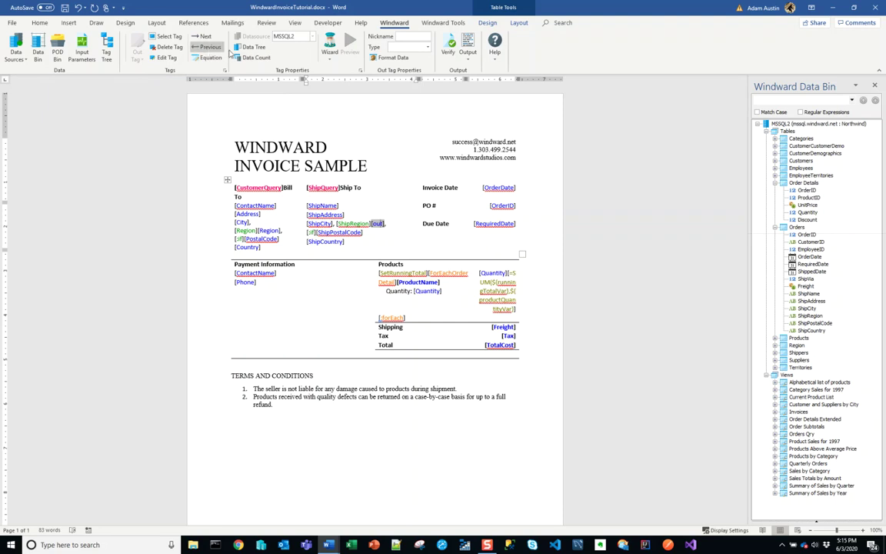
left_click(259, 58)
left_click(520, 307)
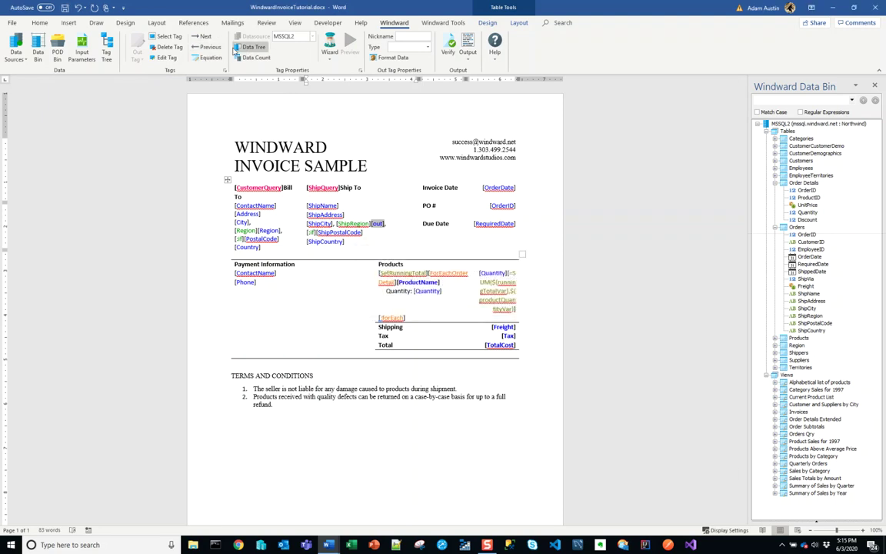
left_click(244, 86)
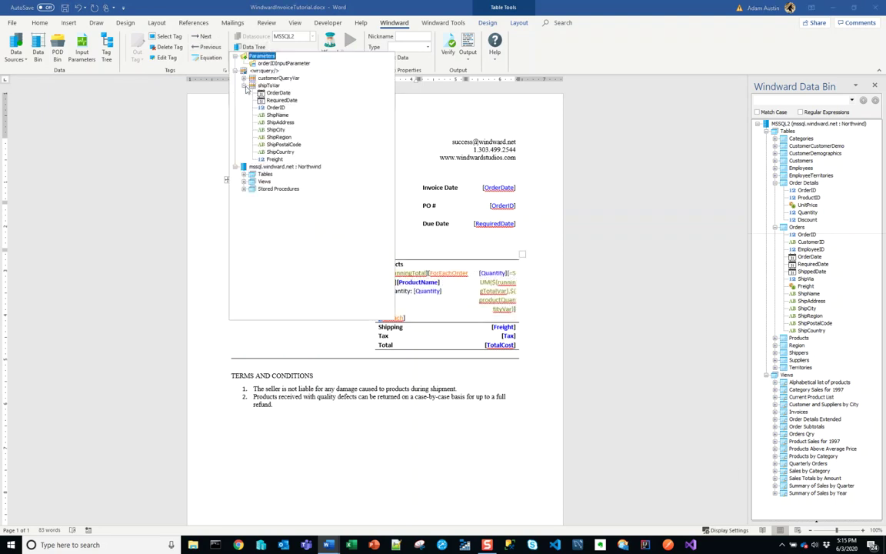
double_click(279, 137)
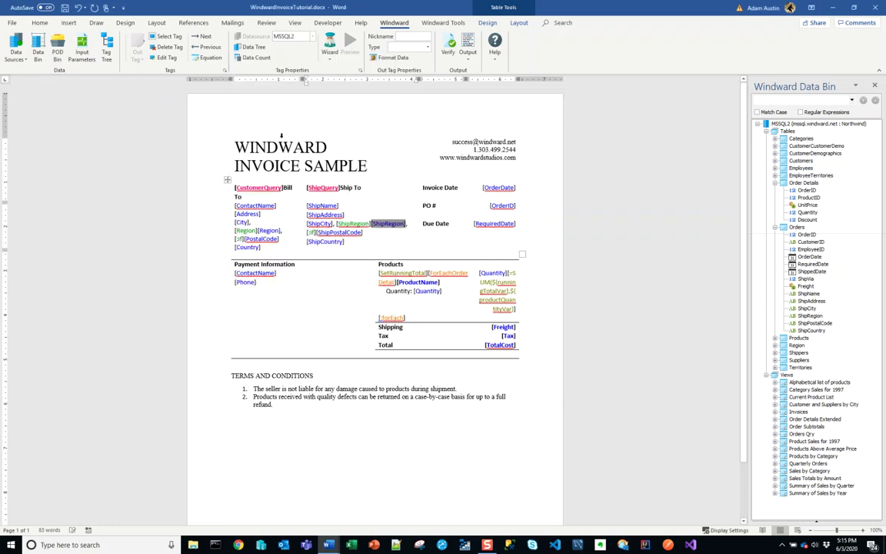
- Save the template, generate the invoice report for an order ID, and check the region under Bill To and Ship To in the output
left_click(468, 50)
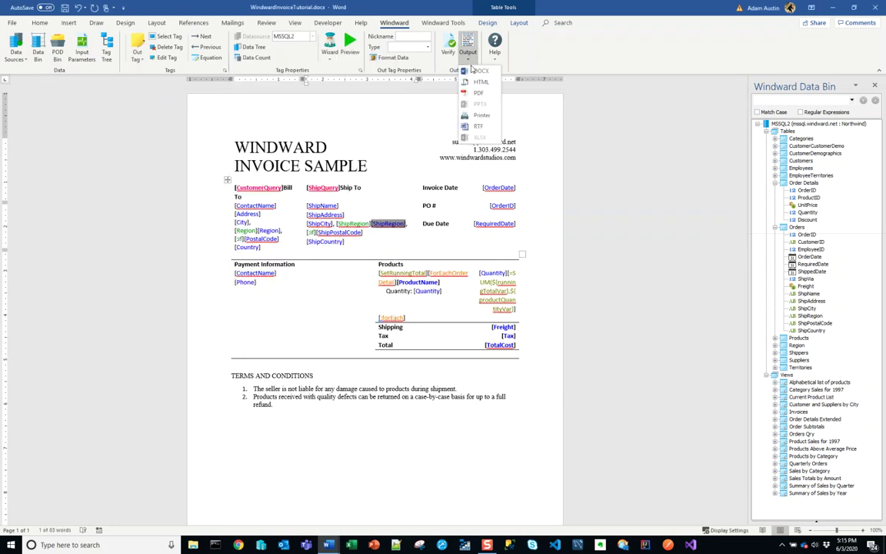
left_click(467, 77)
left_click(472, 306)
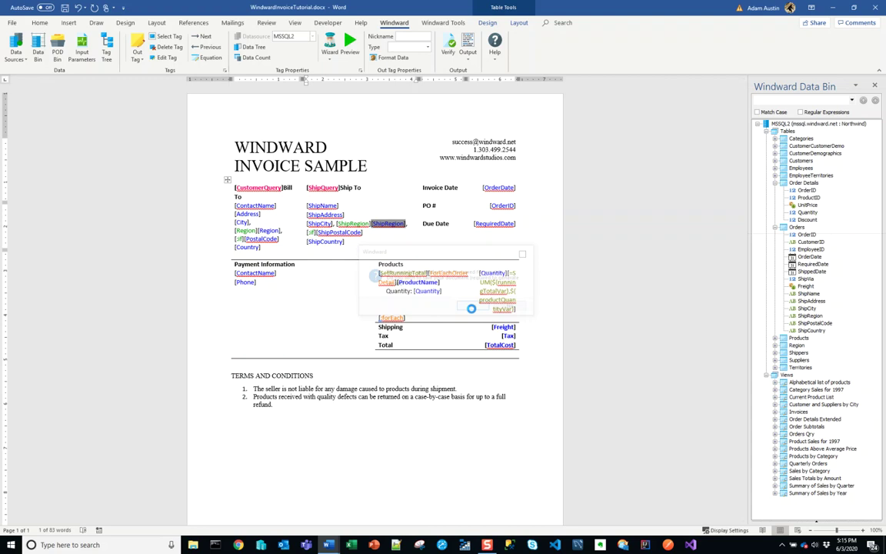
type("11077")
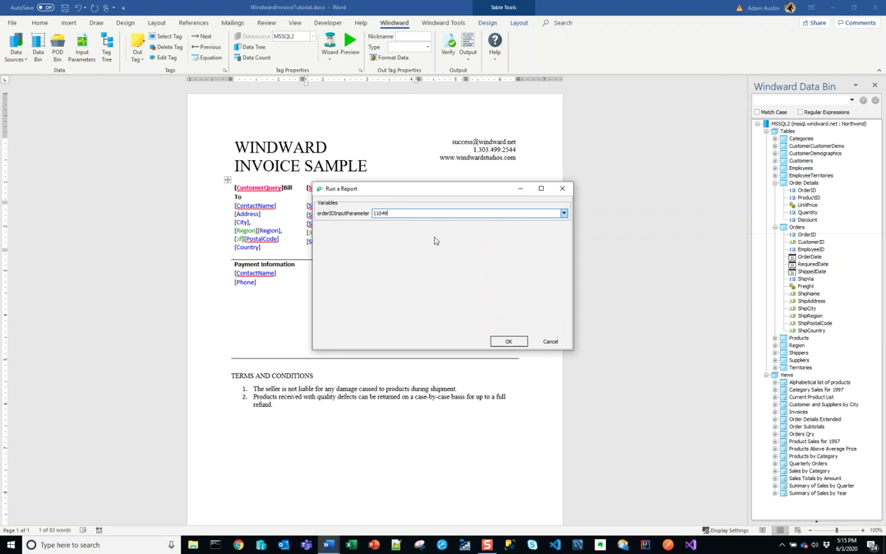
key("Return")
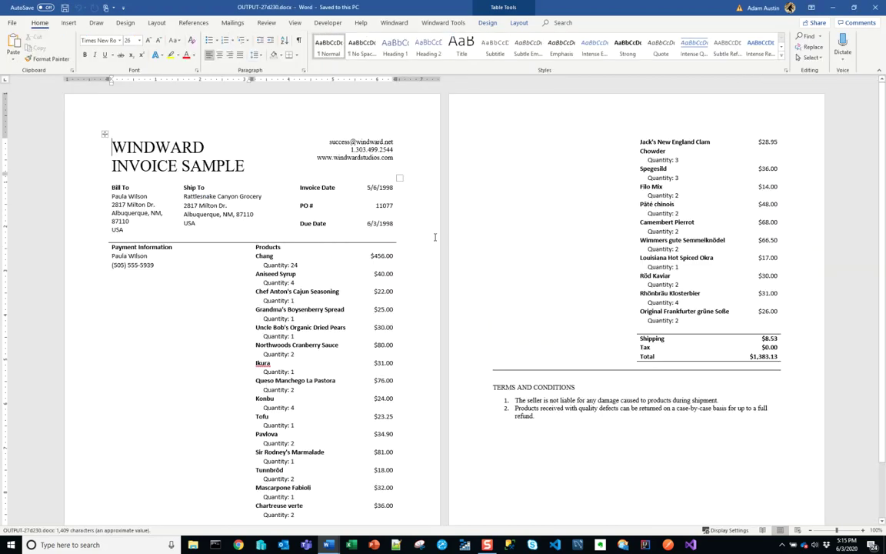
left_click(225, 214)
left_click(159, 215)
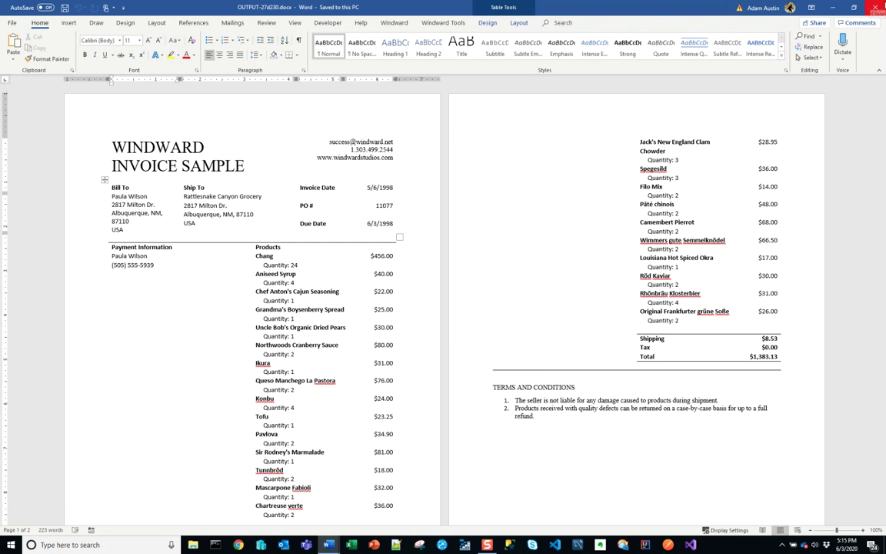
left_click(877, 10)
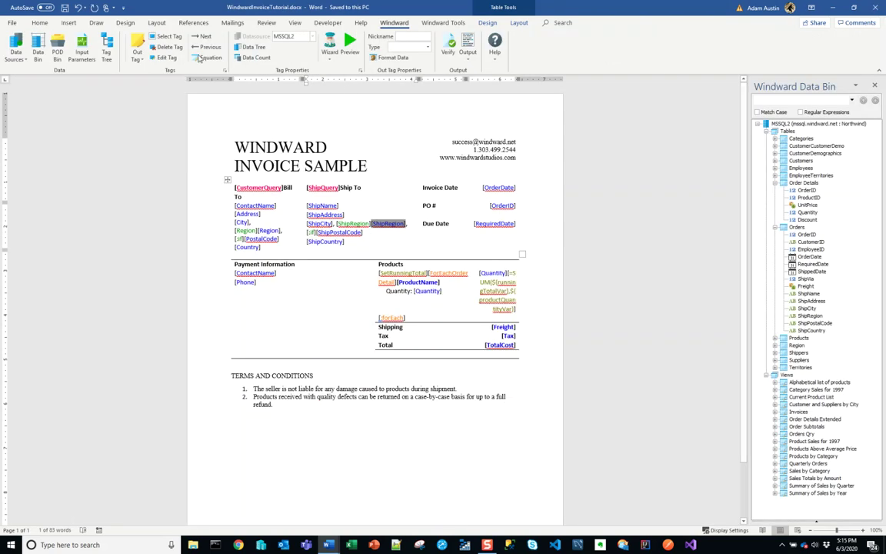
- Generate the invoice report for a different order ID, examine its address blocks, PO number and products, and return to the template
left_click(468, 48)
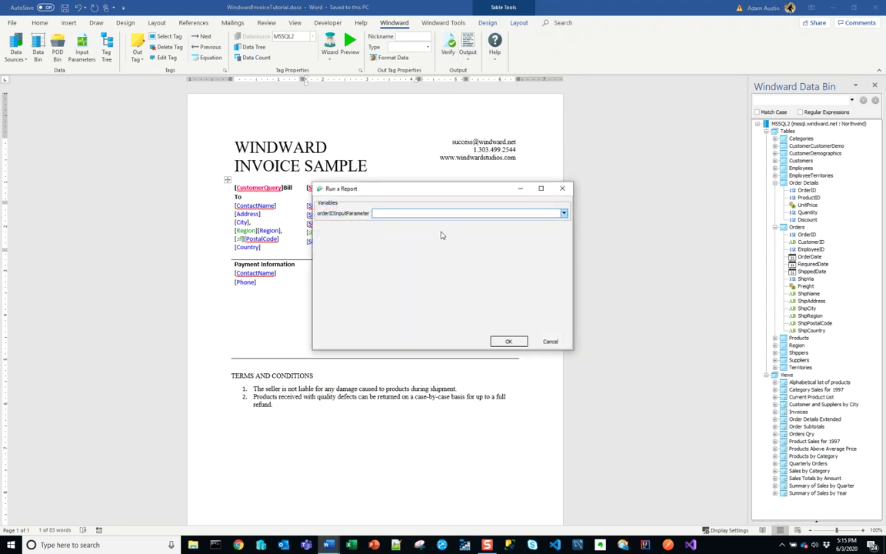
type("11029")
key("Return")
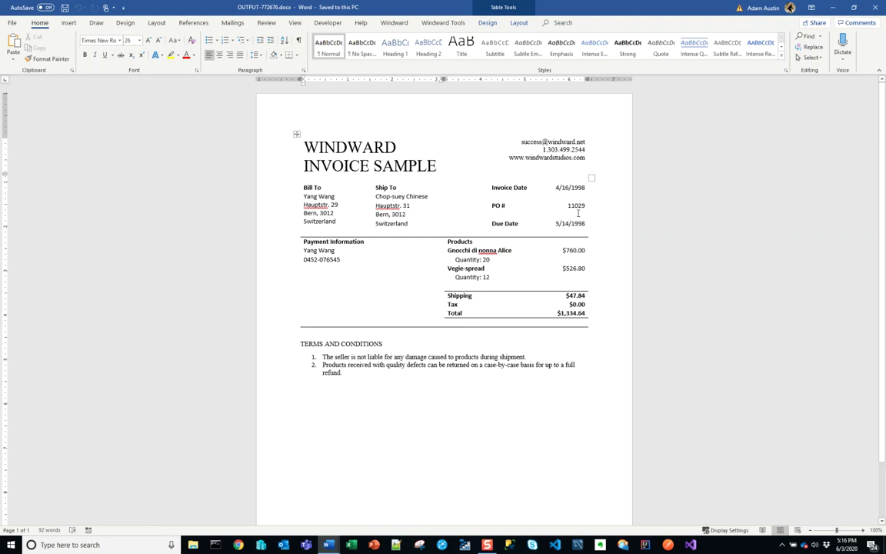
double_click(572, 206)
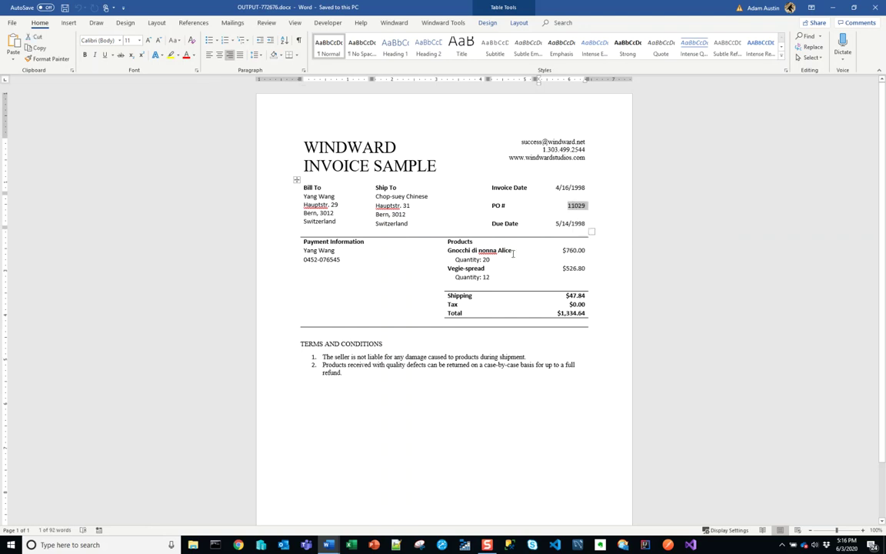
double_click(454, 250)
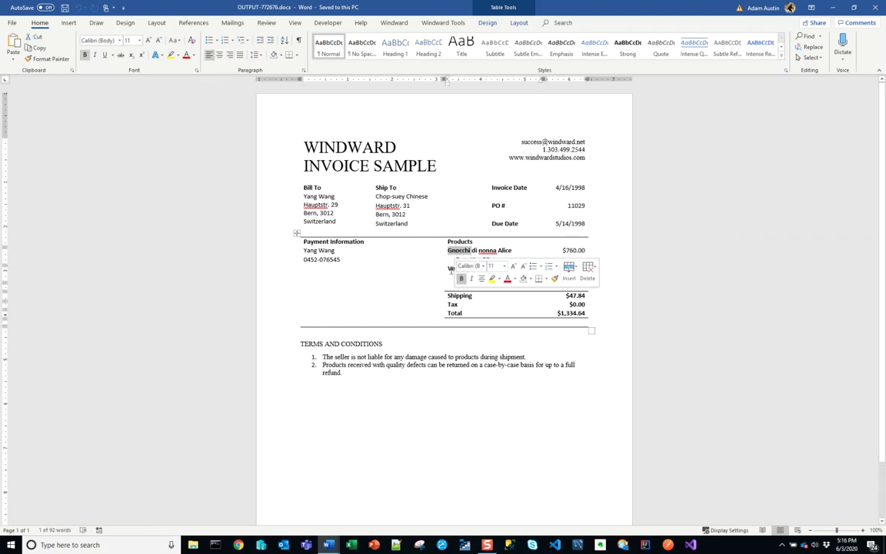
double_click(456, 268)
left_click(320, 214)
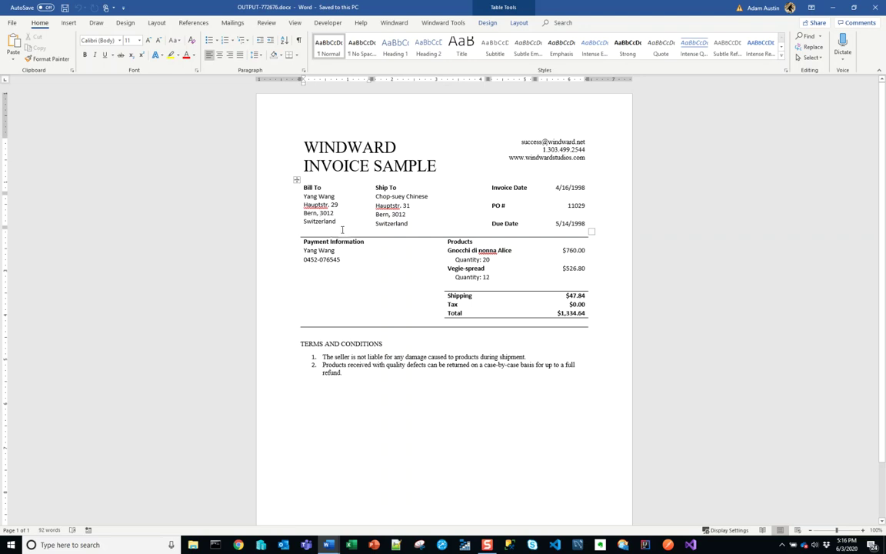
key("alt+Tab")
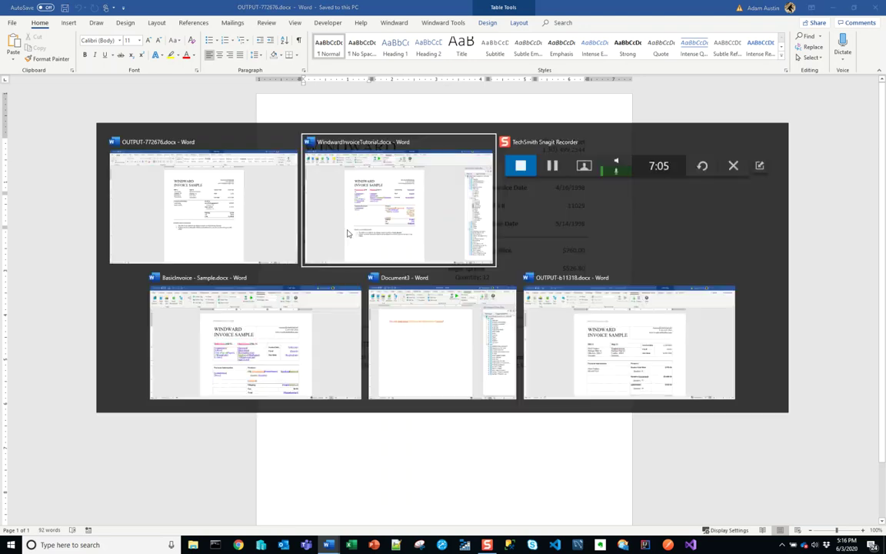
- Generate the first order's invoice again as DOCX, examine the region under Bill To, and close the output
left_click(468, 61)
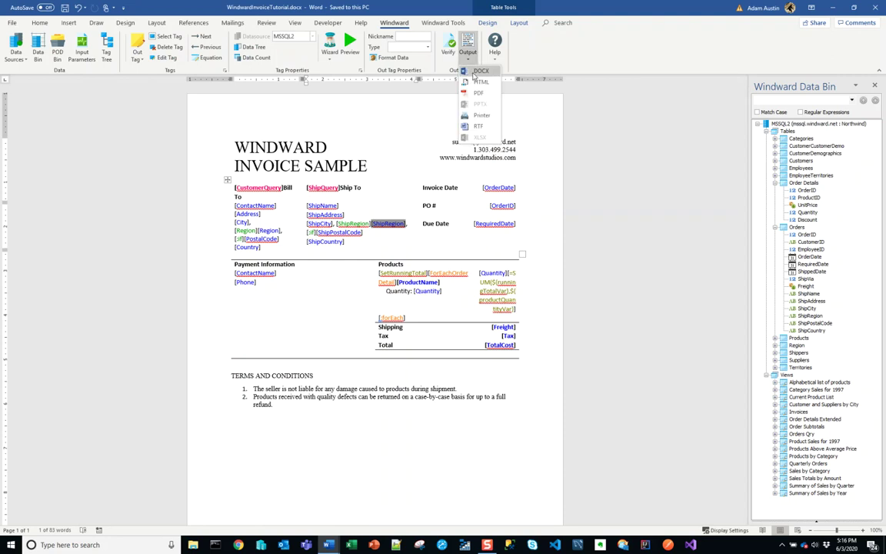
left_click(475, 74)
type("11077")
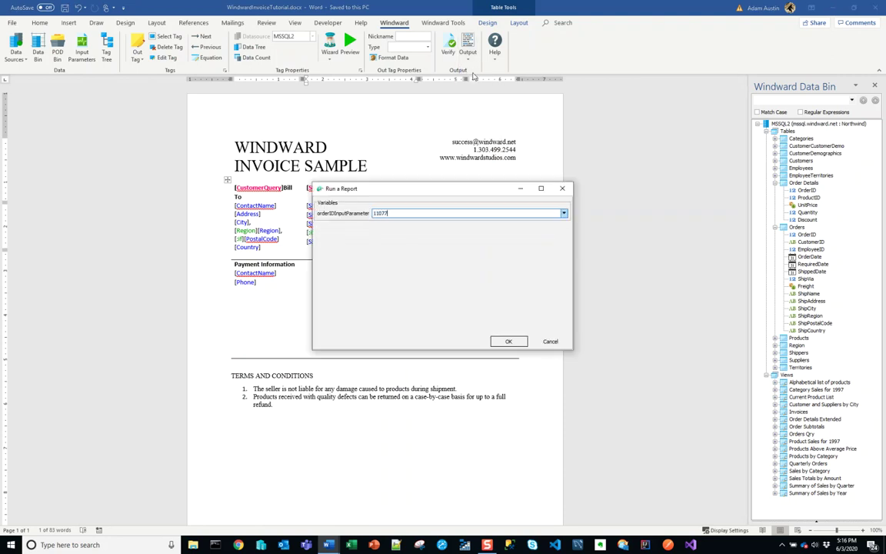
key("Return")
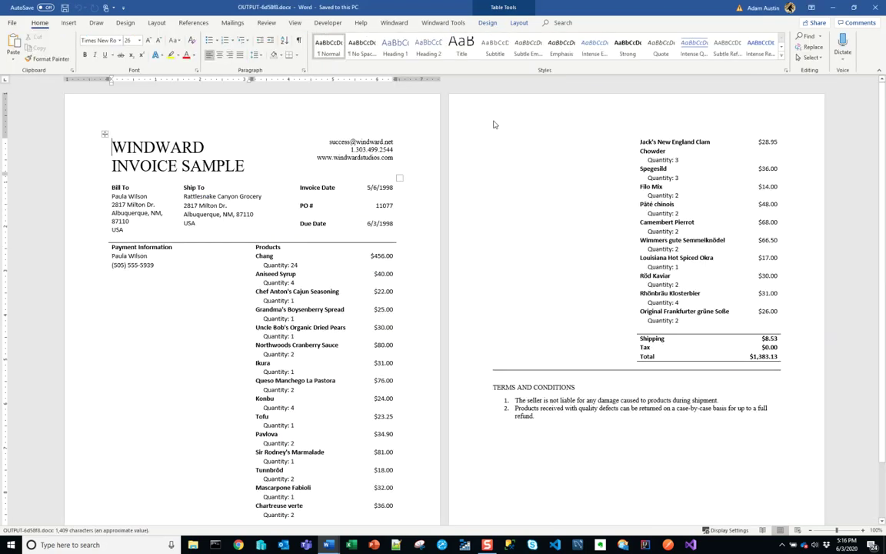
double_click(156, 213)
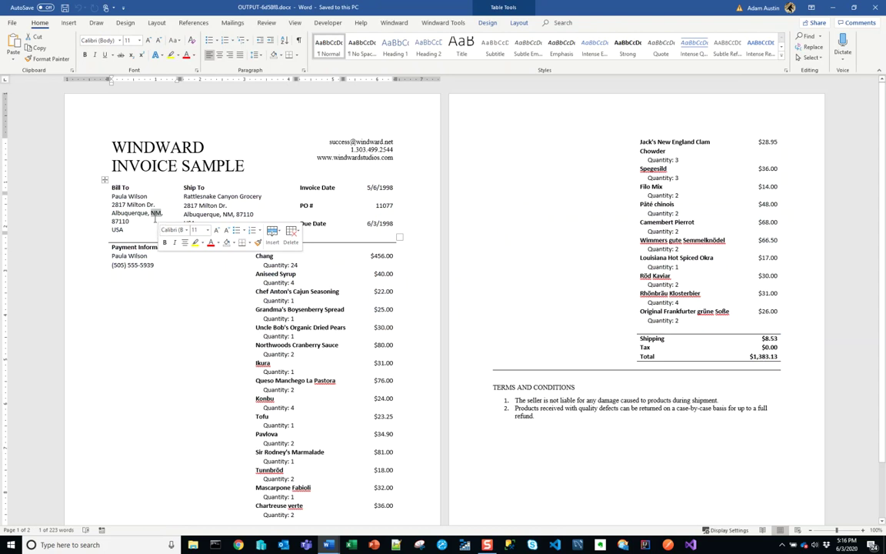
left_click(157, 216)
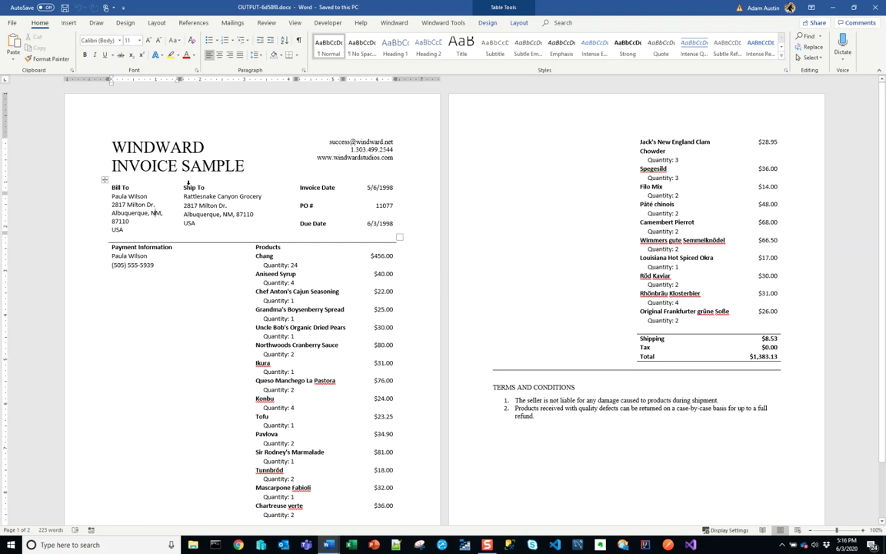
key("ctrl+w")
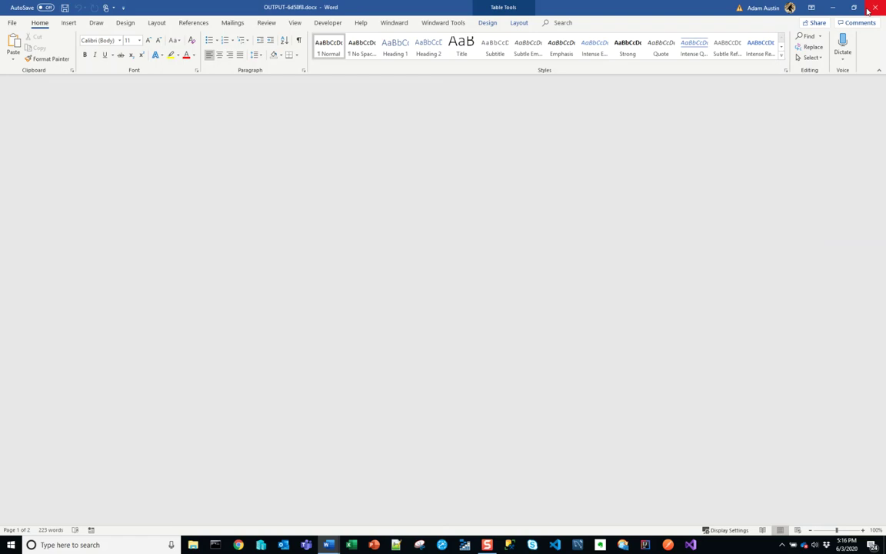
- Widen the Bill To column of the address table so that its heading fits on one line
left_click(306, 204)
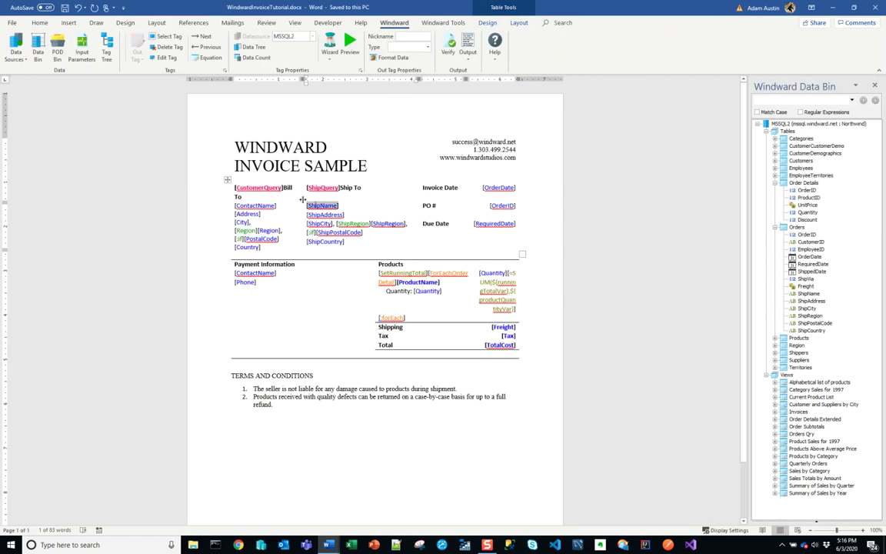
left_click(295, 195)
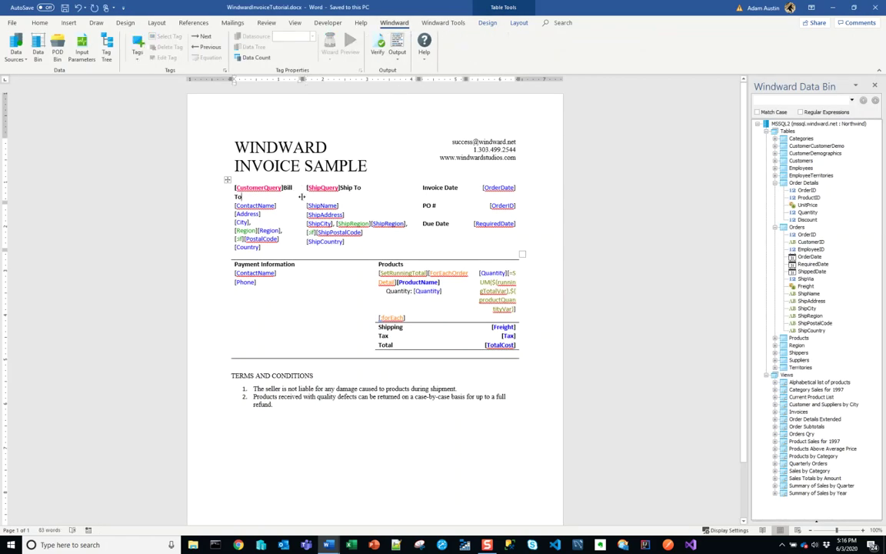
mouse_move(301, 196)
left_mouse_down()
mouse_move(274, 196)
mouse_move(311, 196)
left_mouse_up()
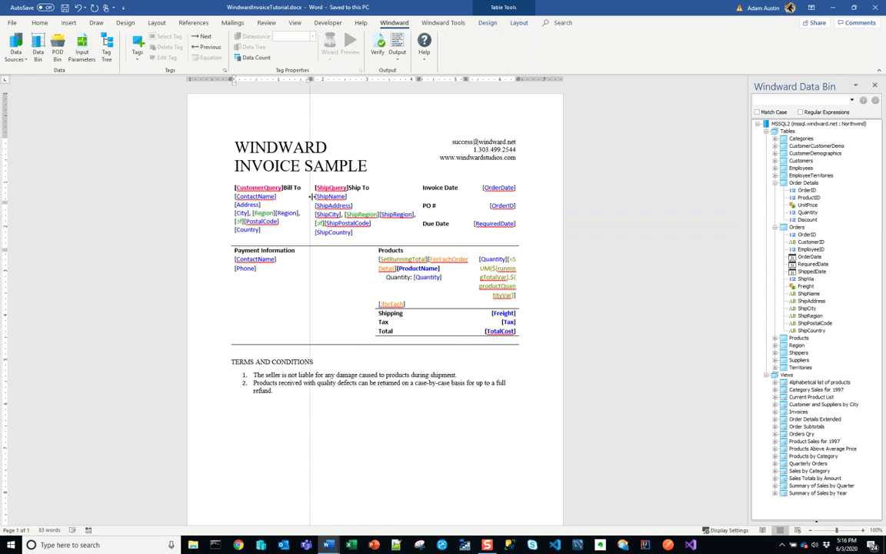
left_click_drag(310, 196, 311, 196)
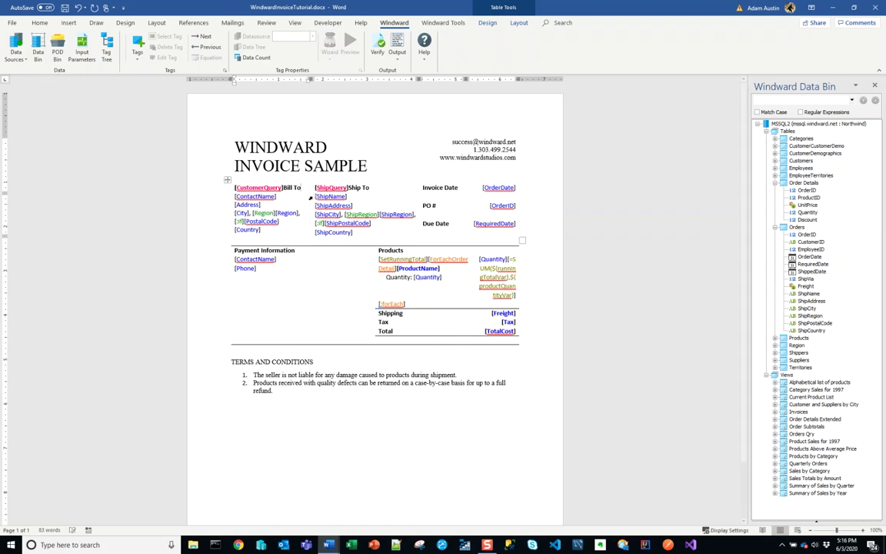
left_click(461, 197)
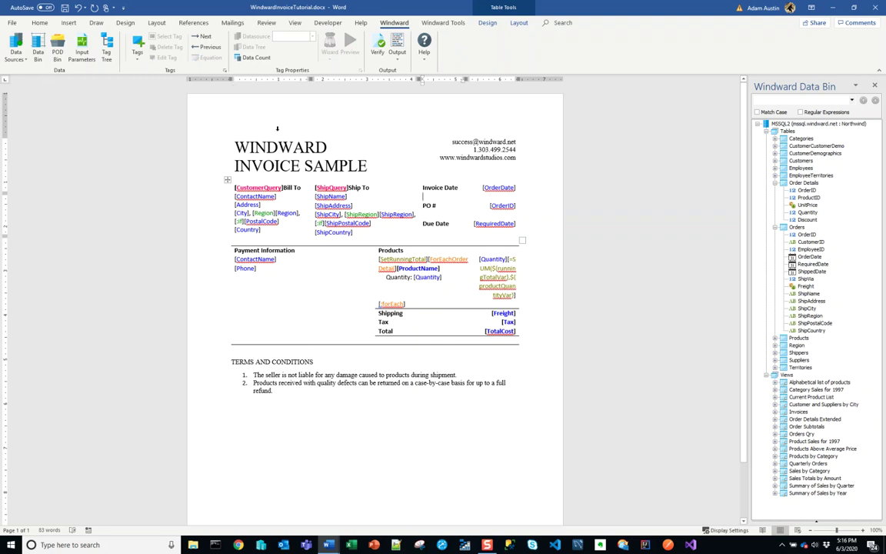
- Save the template, generate the invoice report with the order ID for orderIDInputParameter, and look over both pages of the output
scroll(347, 240, "down", 2)
scroll(347, 239, "up", 2)
left_click(397, 42)
left_click(474, 306)
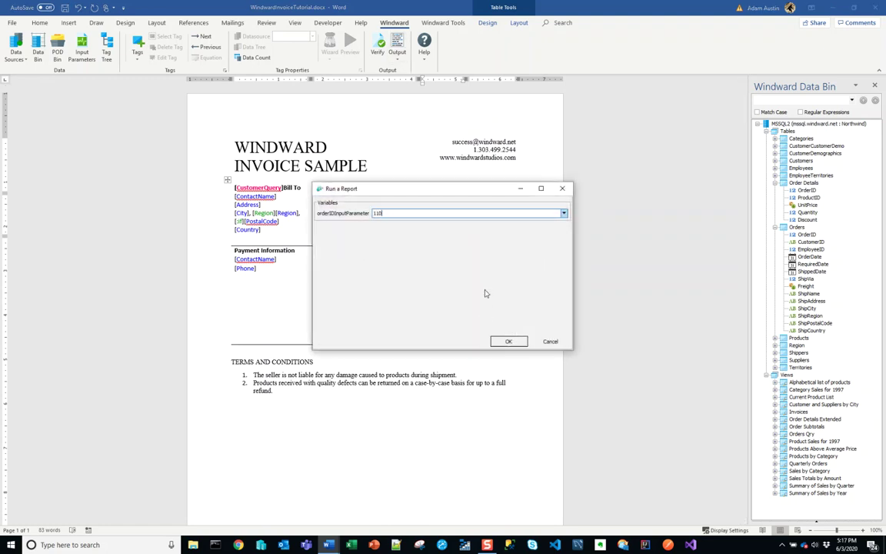
key("Return")
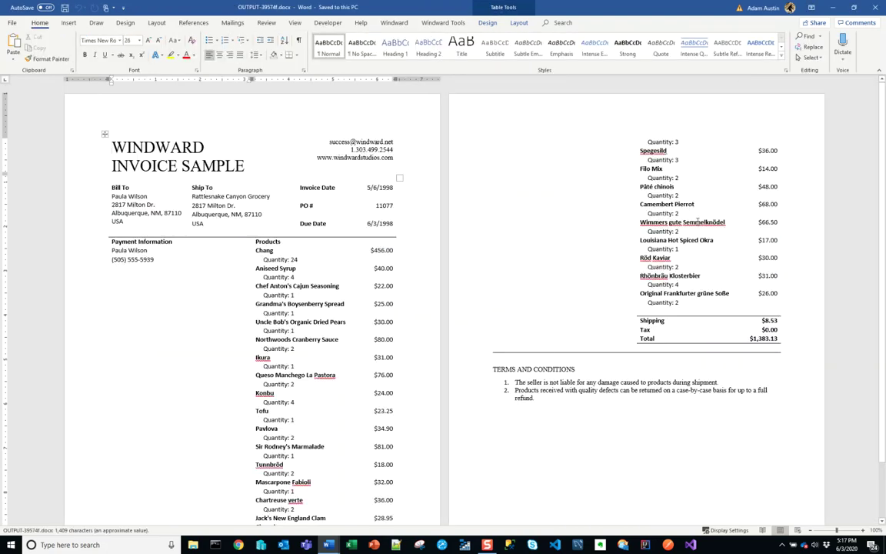
scroll(510, 104, "down", 2)
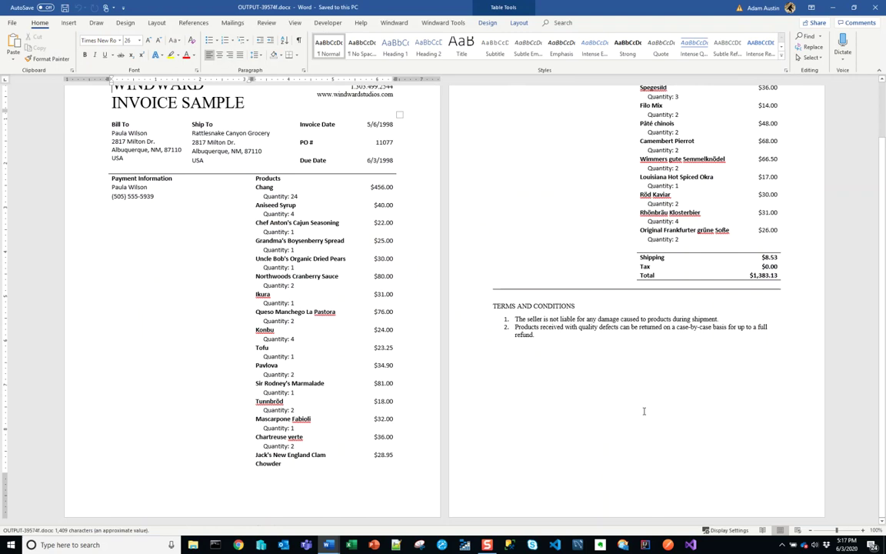
scroll(624, 500, "up", 2)
scroll(350, 330, "down", 2)
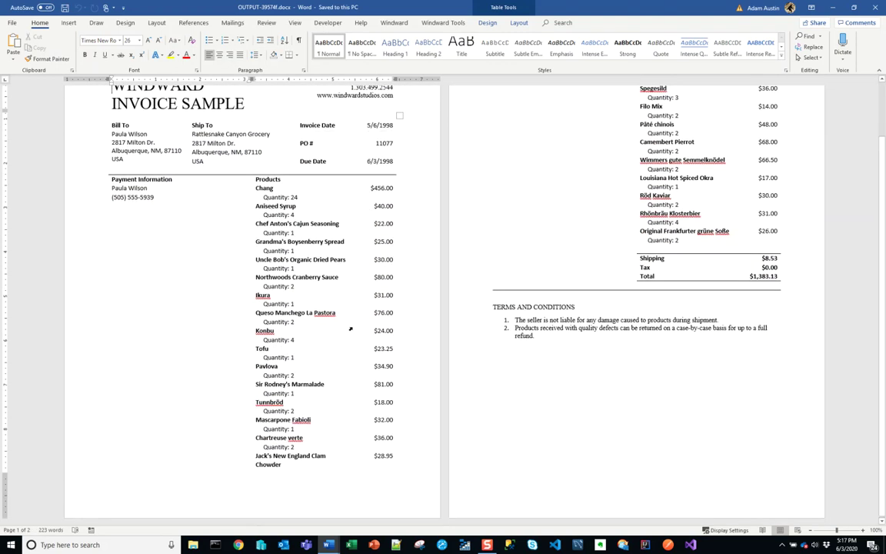
- Close the generated output and copy the two-line title WINDWARD INVOICE SAMPLE from the template body into the page header
left_click(875, 7)
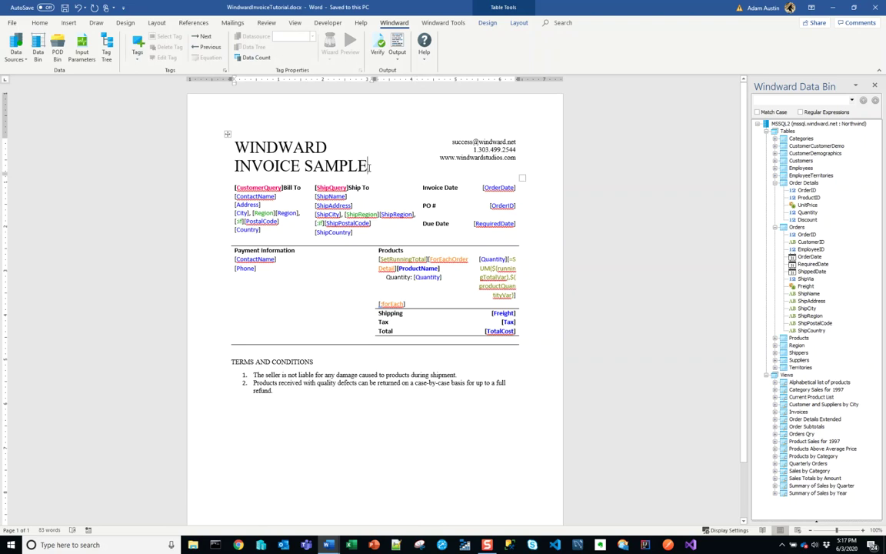
triple_click(237, 146)
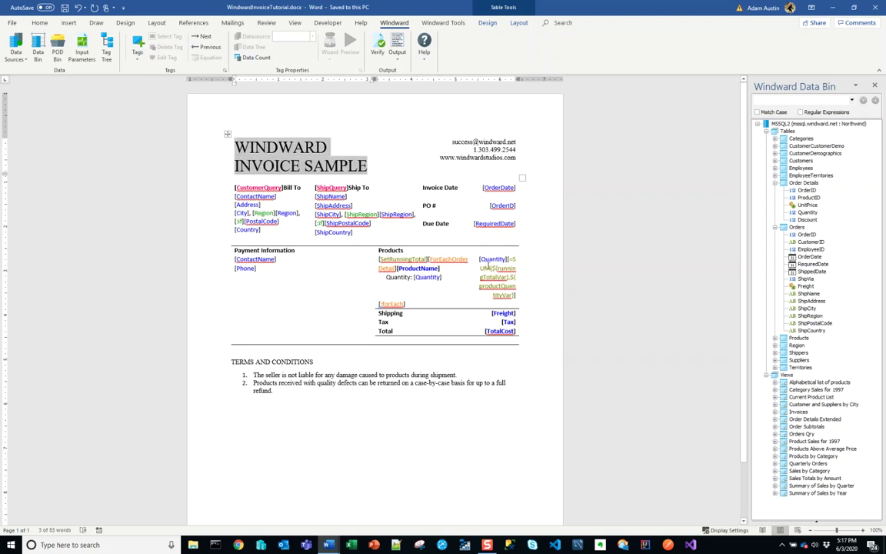
key("ctrl+c")
double_click(269, 108)
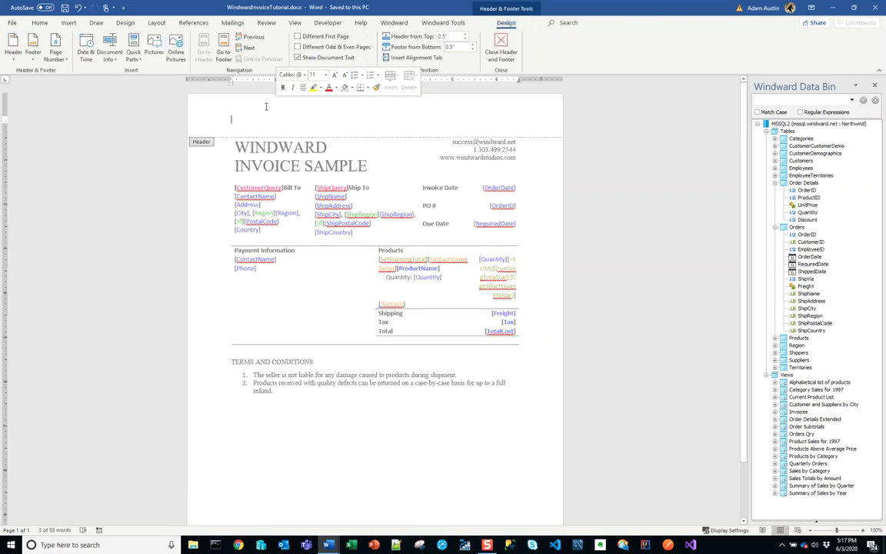
key("ctrl+v")
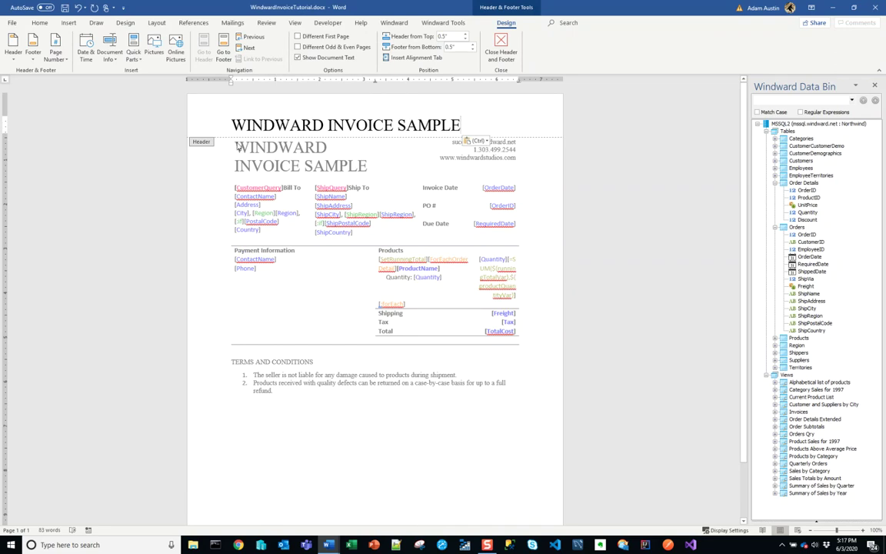
- Set the header title's font size to 18 and return to the document body
left_click_drag(232, 125, 462, 125)
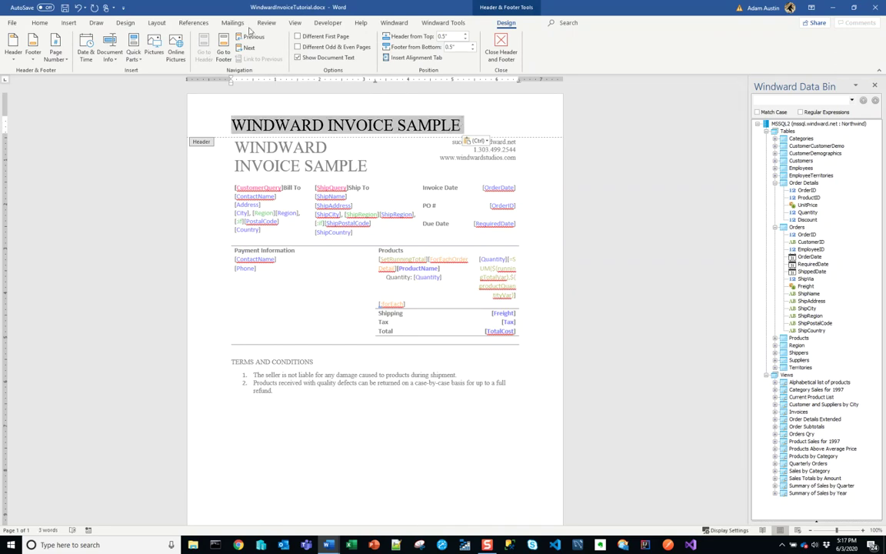
left_click(40, 23)
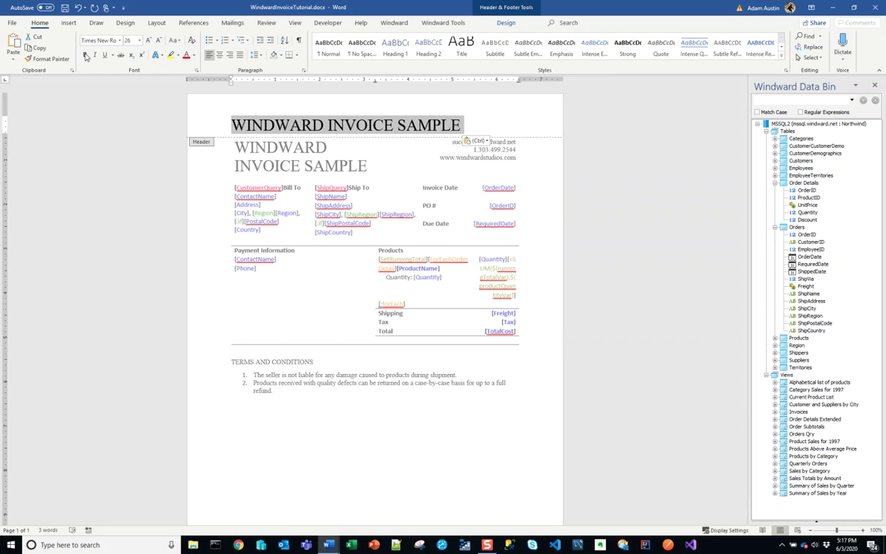
left_click(138, 40)
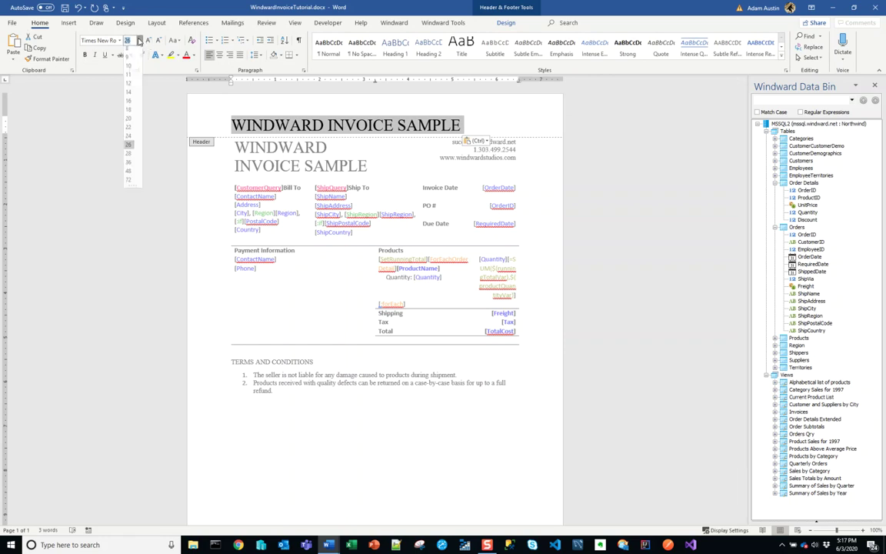
left_click(132, 114)
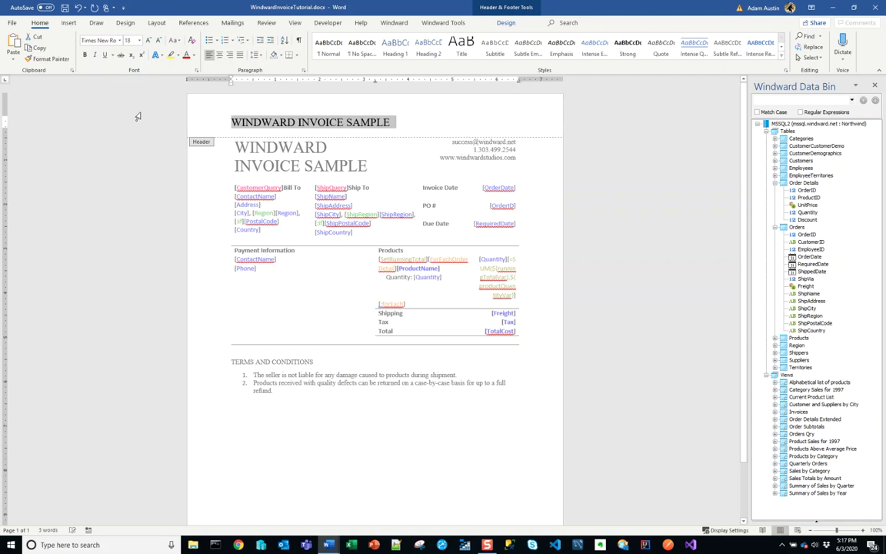
double_click(383, 139)
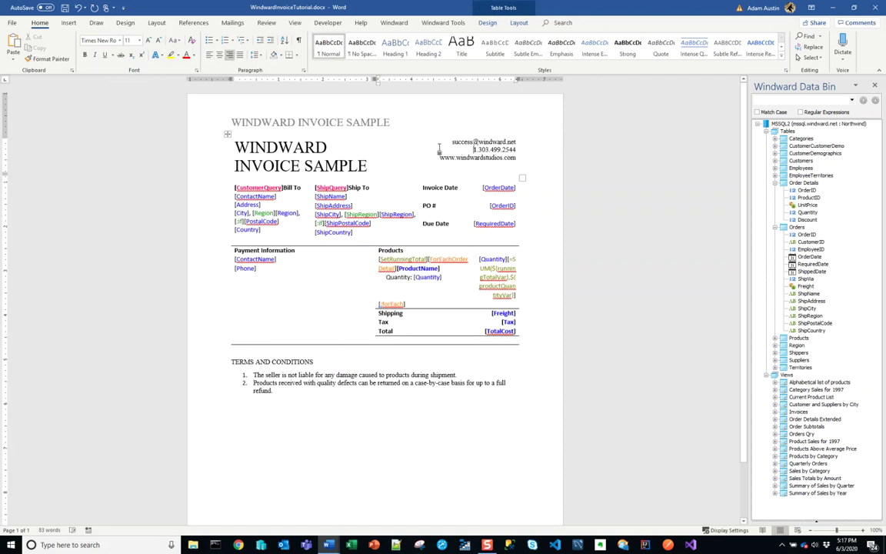
- Copy the e-mail, phone and website lines beside the body title into the page footer, right-aligned, and return to the body
left_click(514, 158, "shift")
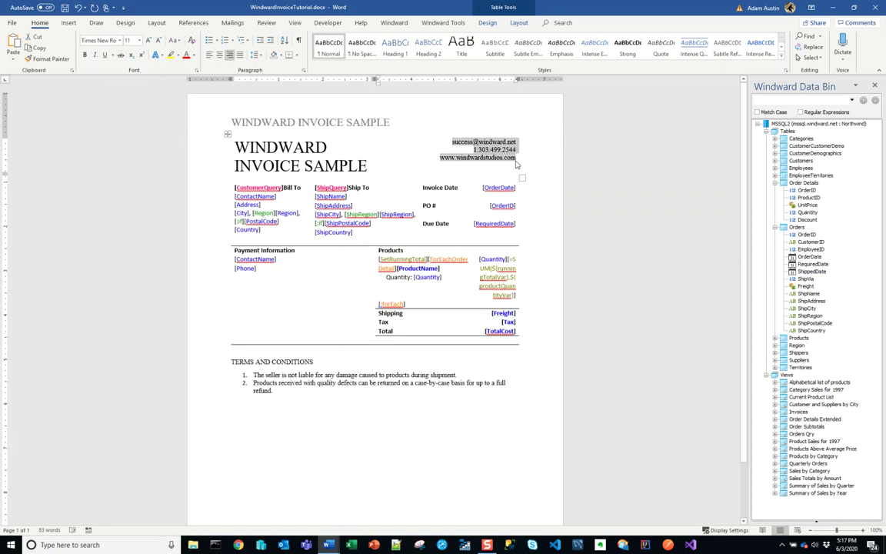
scroll(544, 434, "down", 2)
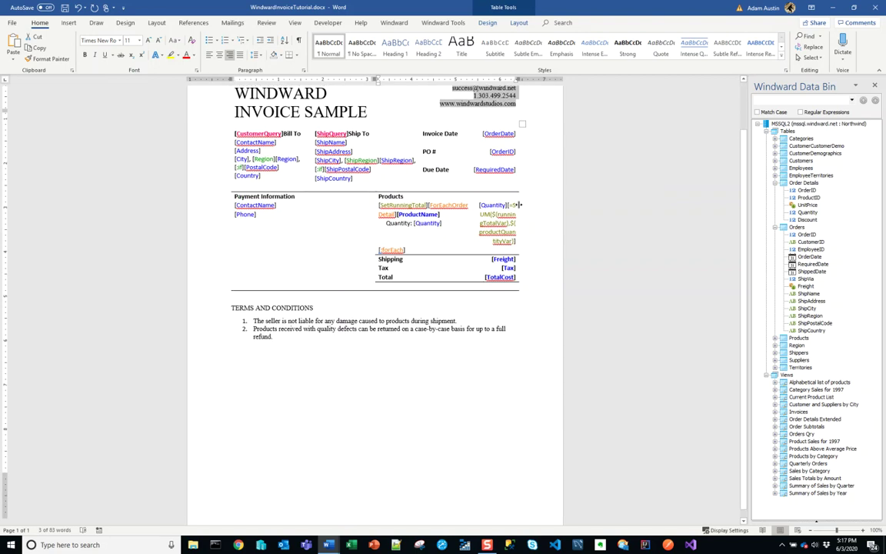
double_click(489, 494)
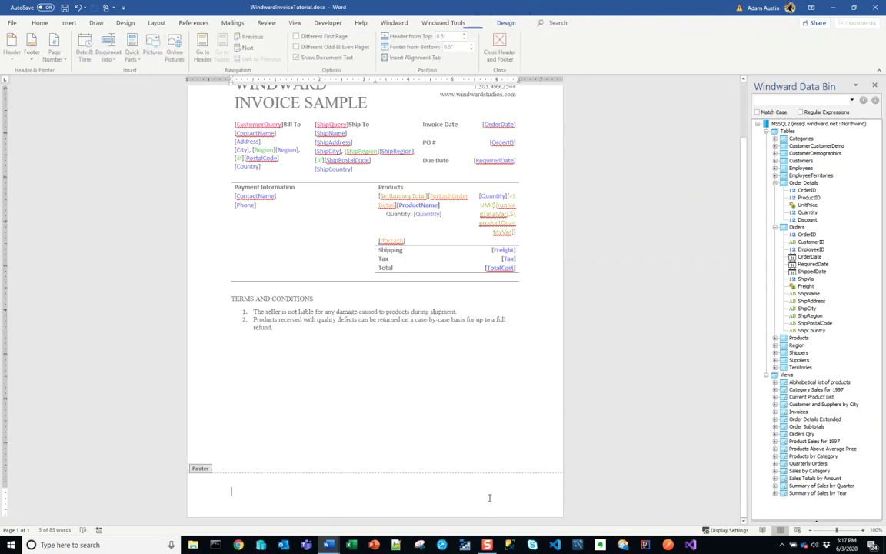
left_click(40, 22)
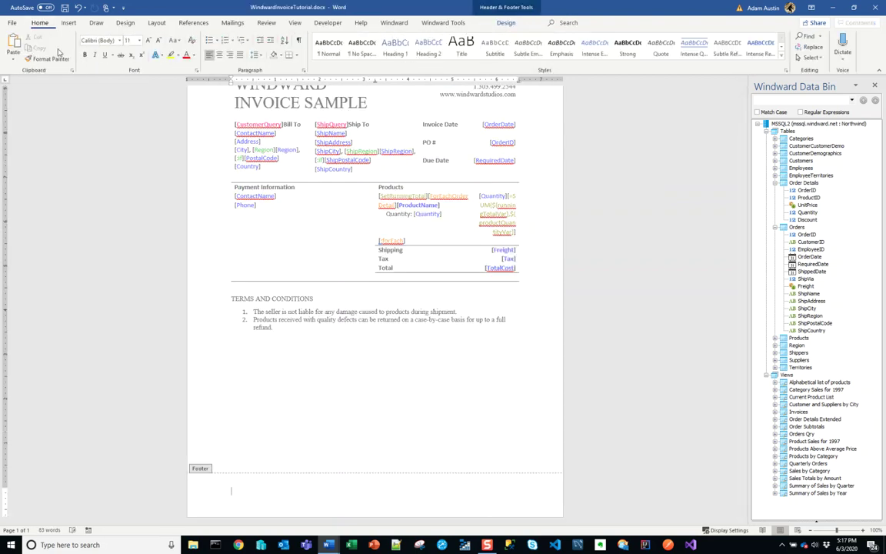
left_click(229, 55)
key("ctrl+v")
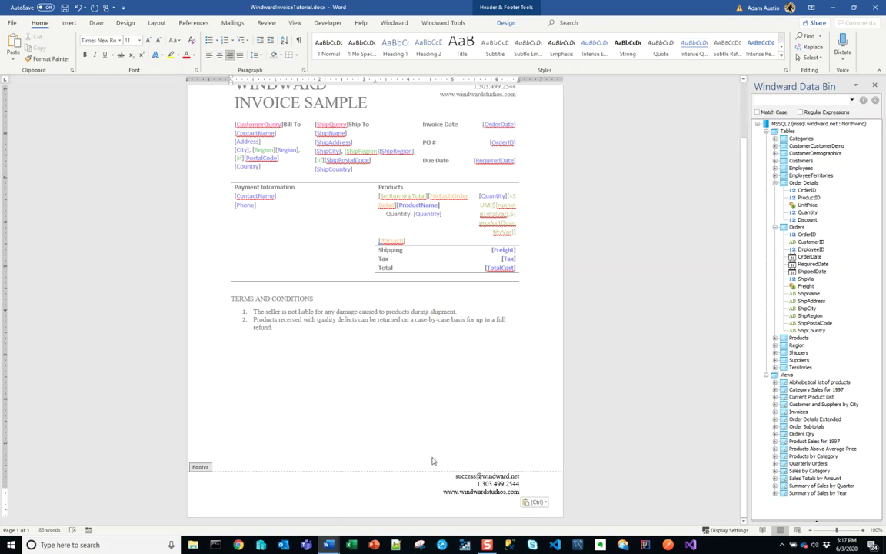
double_click(525, 427)
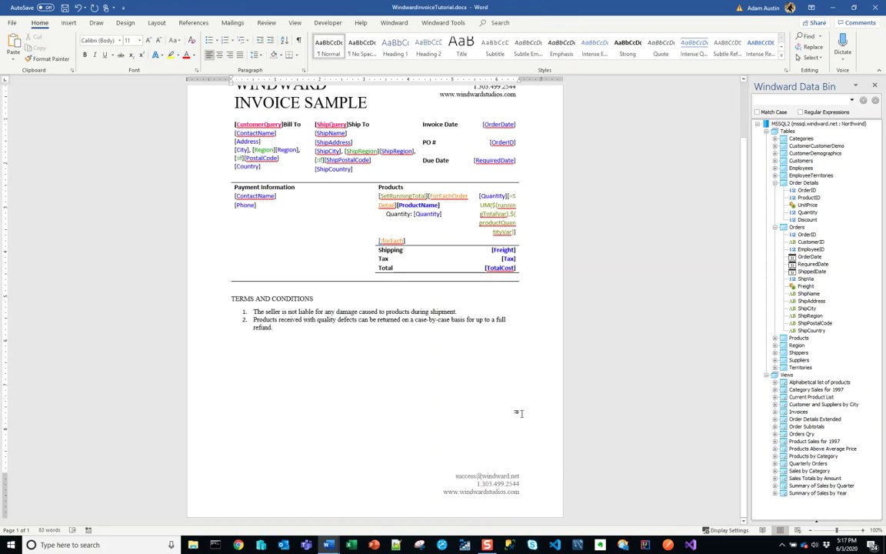
- Save the template, generate the invoice report with the order ID, check the header and footer on both pages, and close the output
scroll(518, 416, "up", 2)
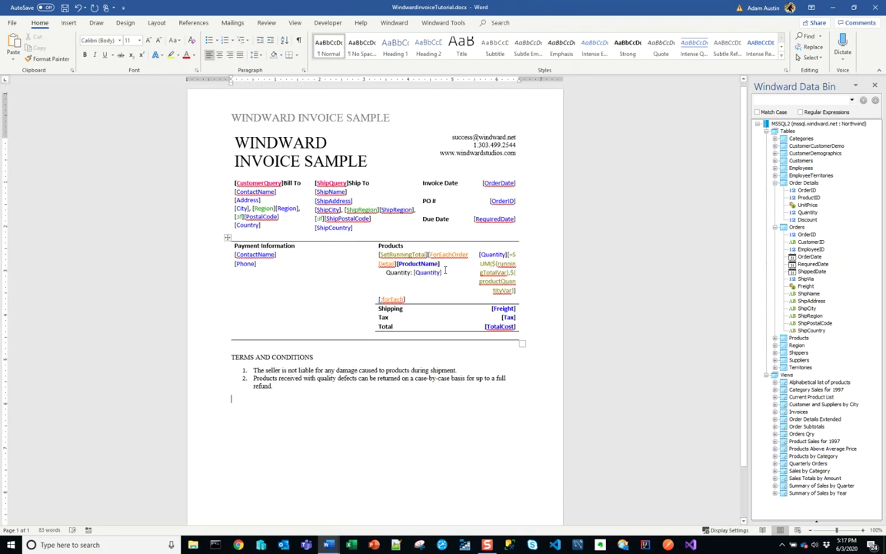
left_click(394, 22)
left_click(404, 45)
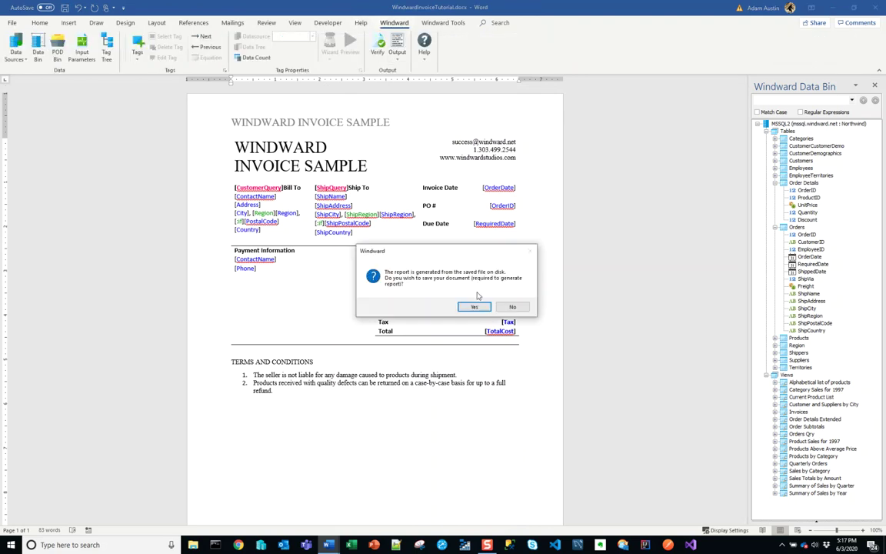
left_click(475, 306)
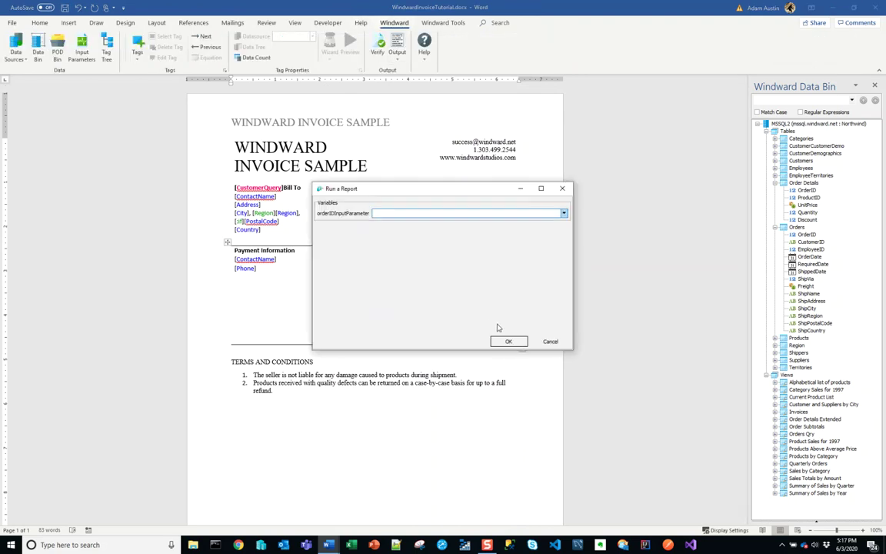
type("11077")
left_click(504, 340)
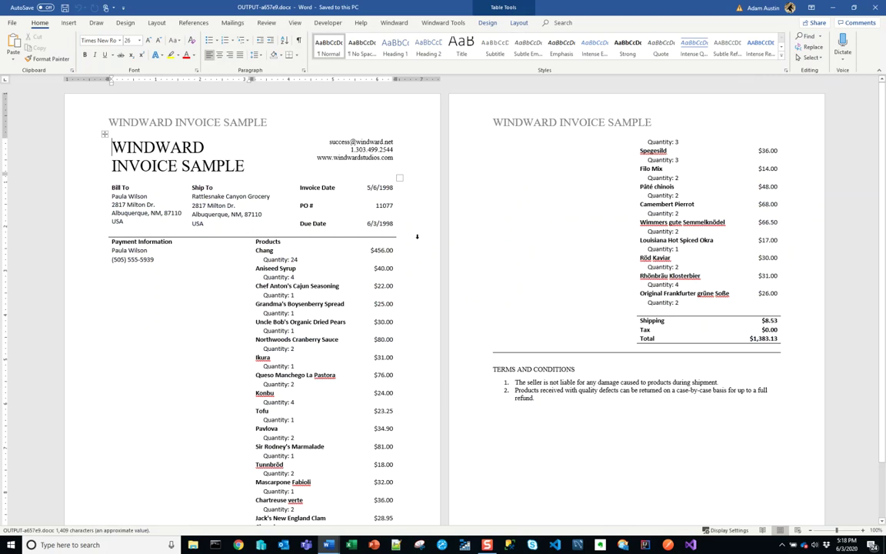
scroll(417, 237, "down", 2)
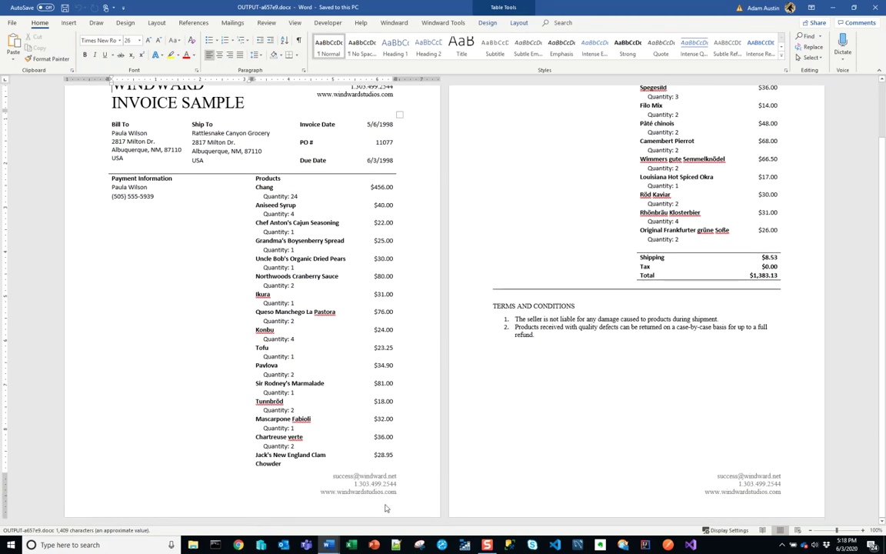
scroll(773, 475, "up", 2)
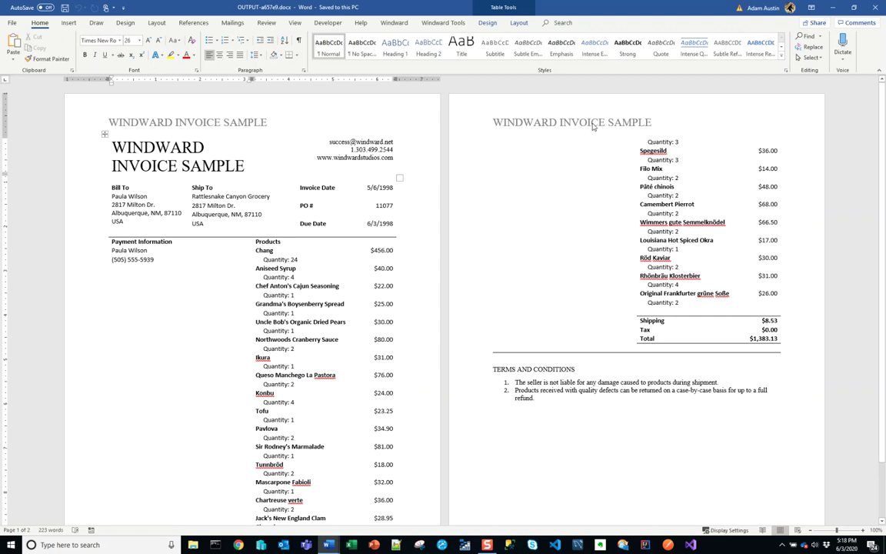
left_click(872, 9)
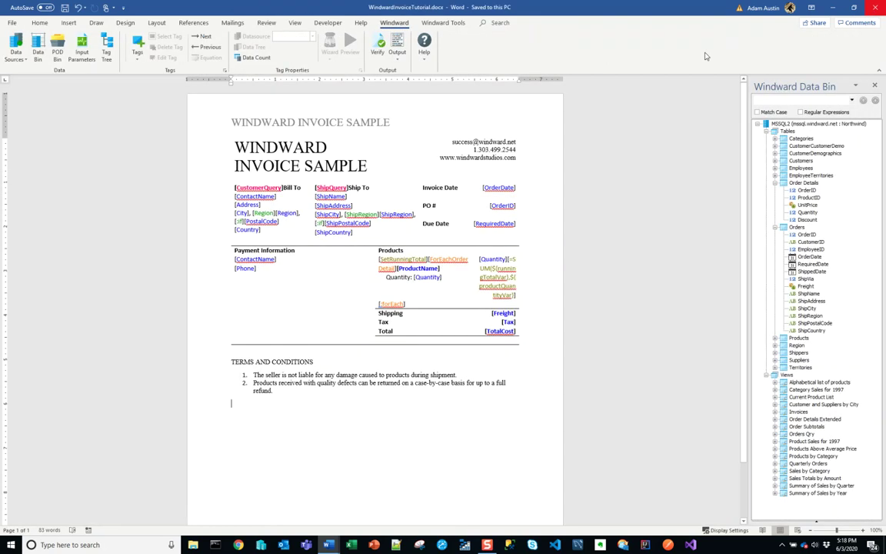
- Change the page header title to mixed case so that it reads "Windward Invoice Sample"
double_click(298, 122)
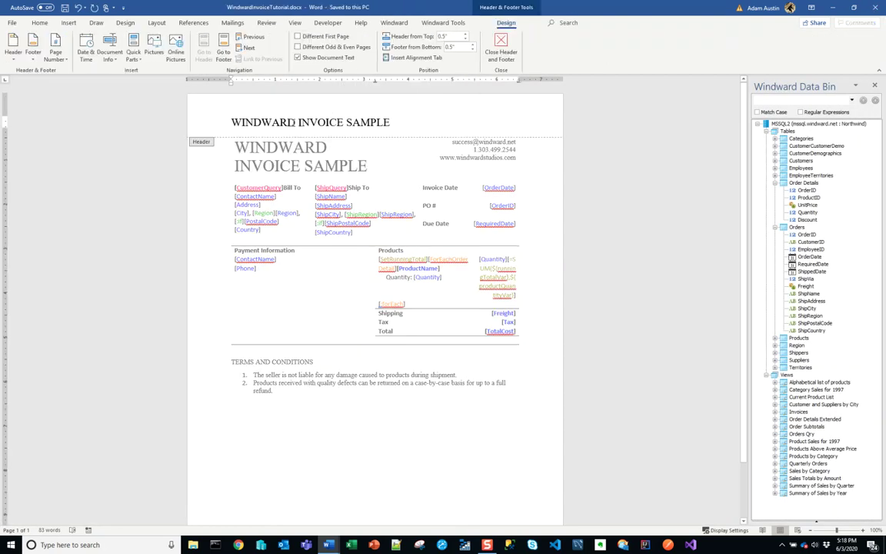
double_click(254, 121)
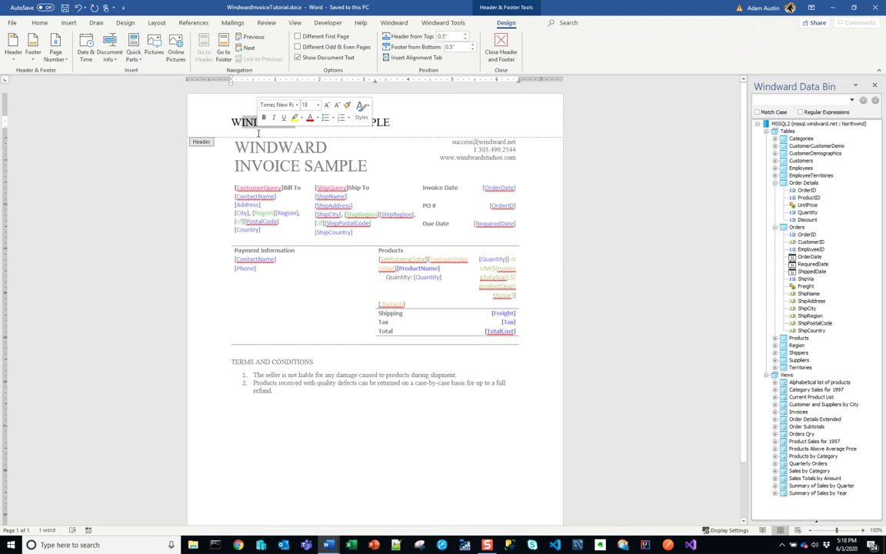
type("Windward")
double_click(283, 122)
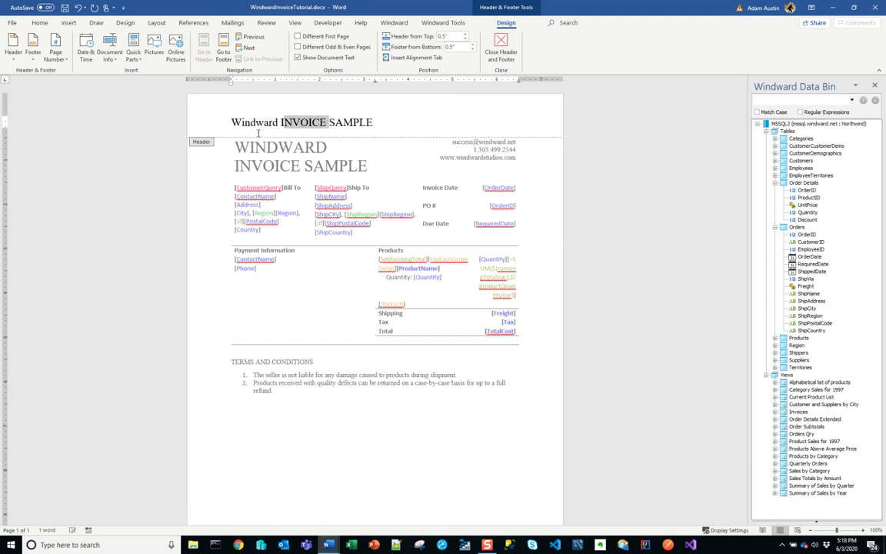
type("Invoice")
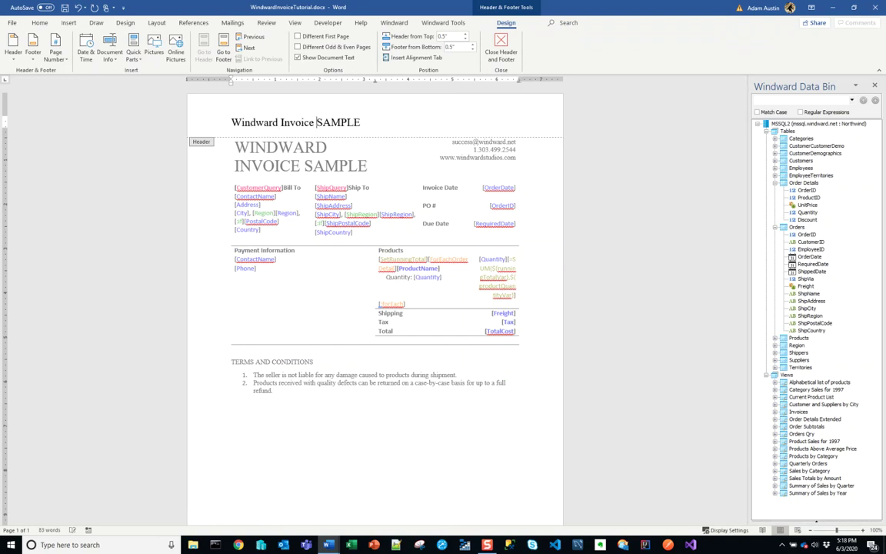
key("shift+End")
type("am")
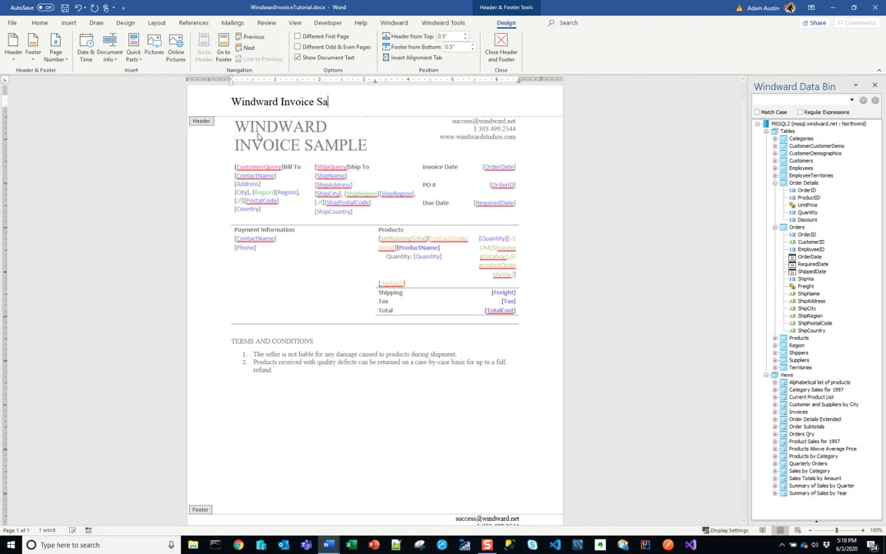
scroll(375, 300, "up", 1)
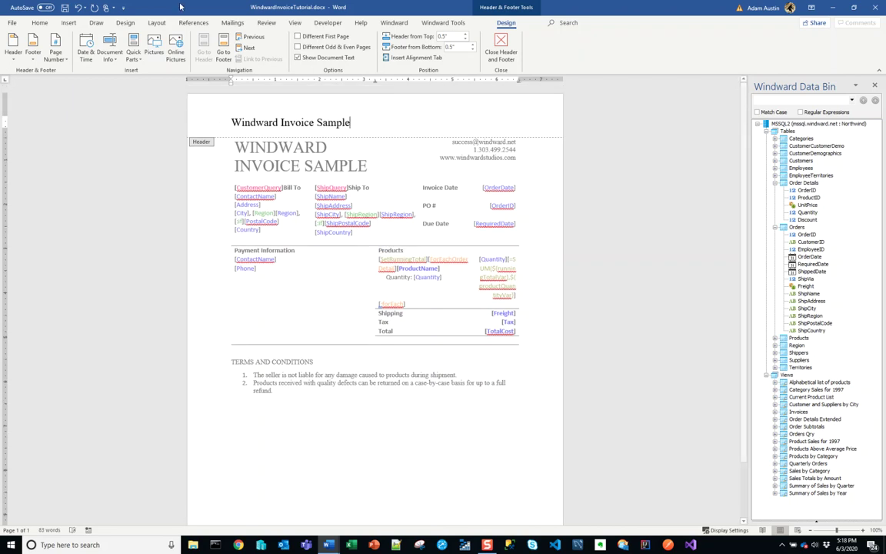
- Set the header title's font size to 16 and move its indent about 0.5 inch out into the left margin
triple_click(293, 130)
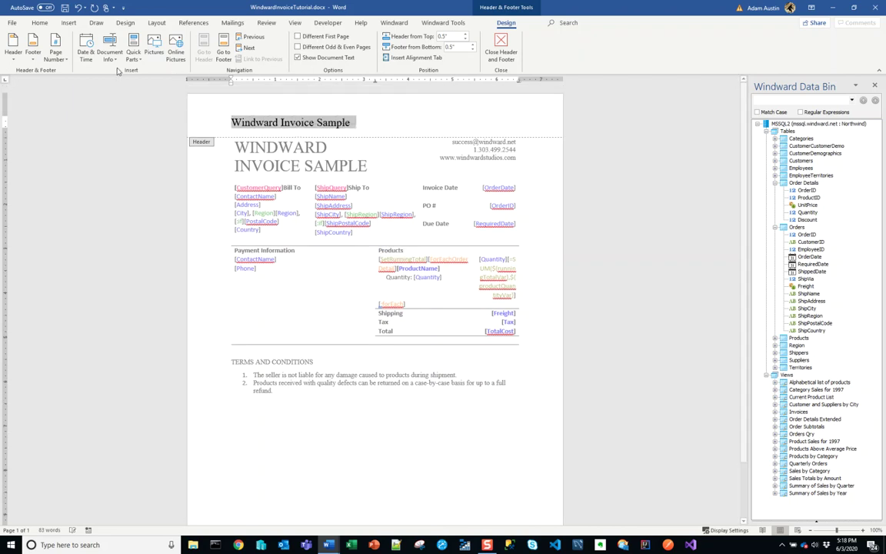
left_click(39, 22)
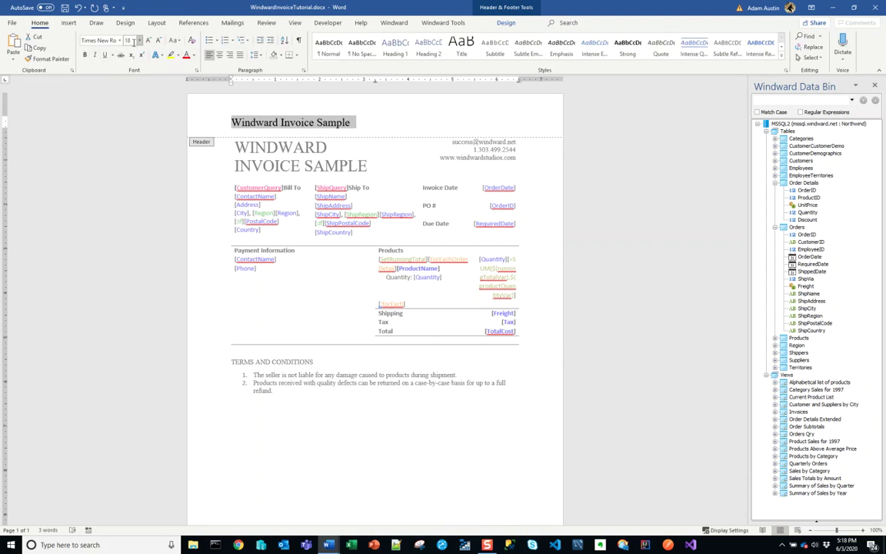
left_click(139, 40)
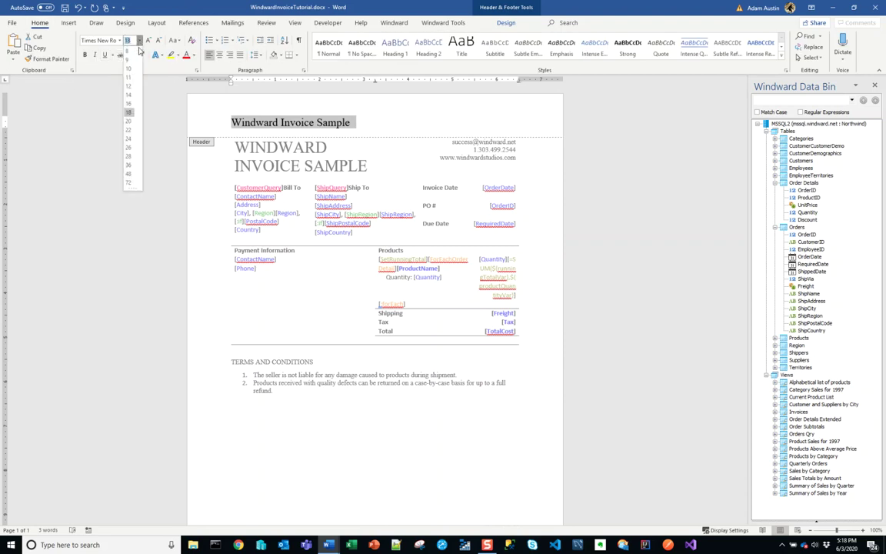
left_click(129, 107)
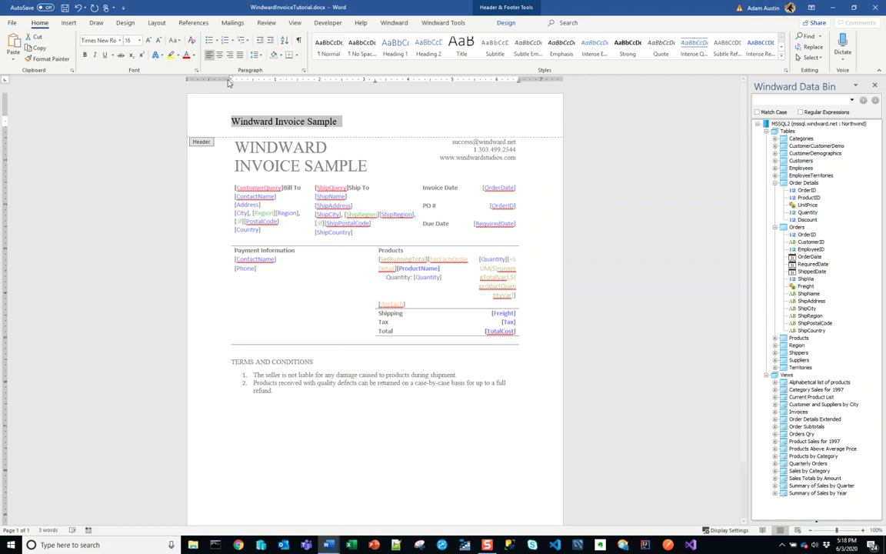
left_click_drag(230, 87, 210, 87)
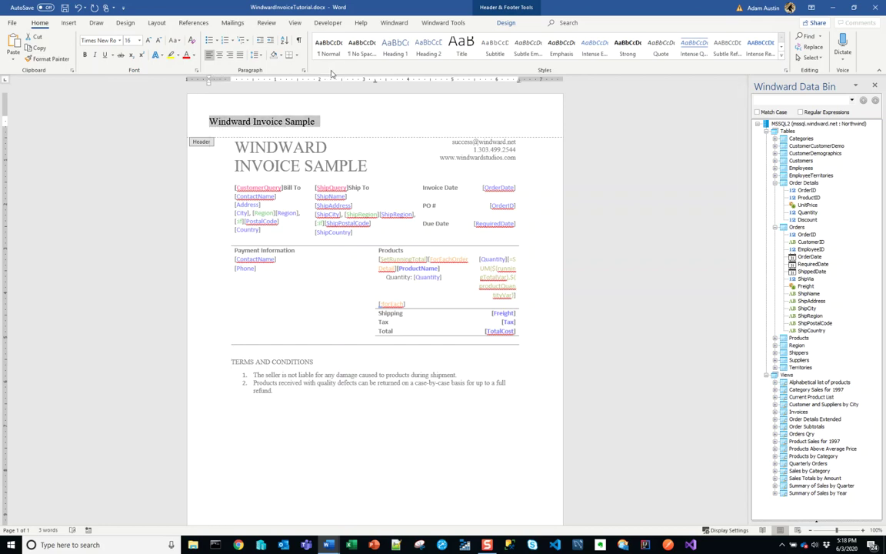
- Set the header's distance from the top edge of the page to 0.3"
left_click(506, 22)
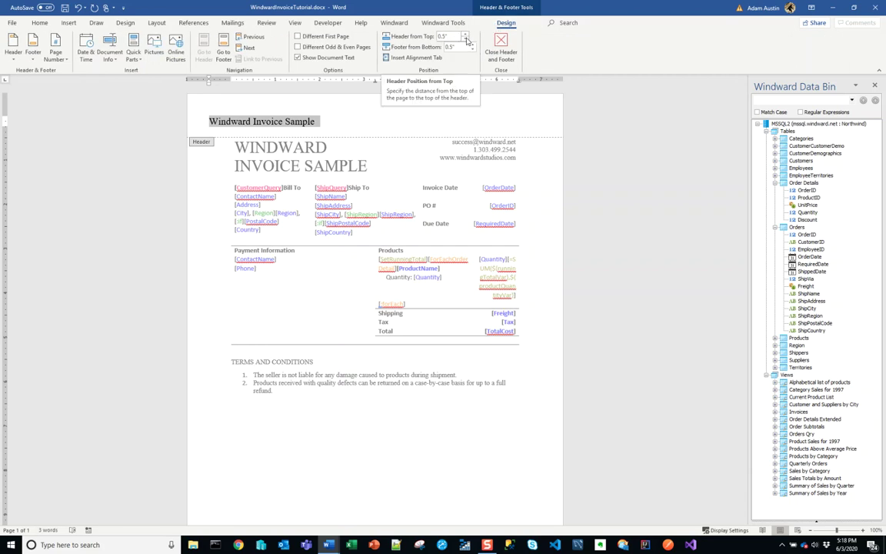
left_click(465, 39)
left_click(466, 40)
scroll(544, 493, "down", 3)
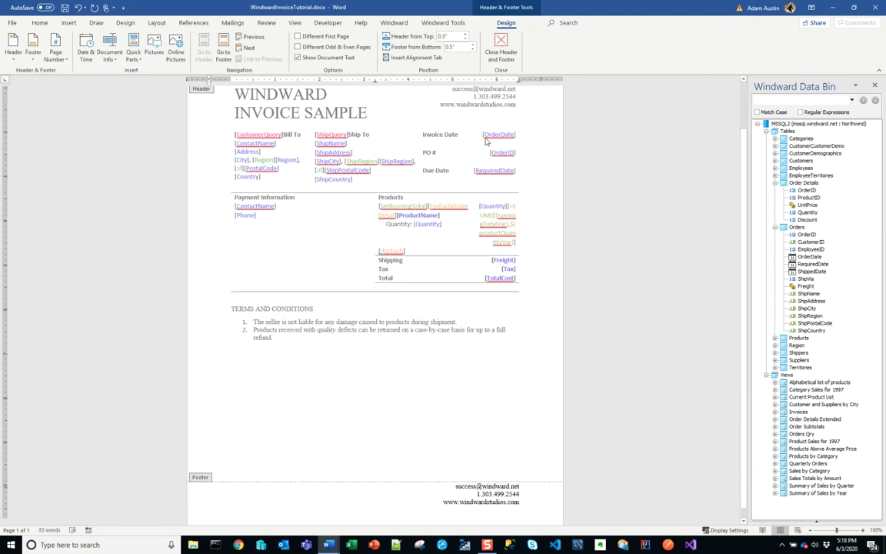
- Set the footer's distance from the page bottom to 0.3", extend its right indent about 0.5 inch into the margin, and return to the body
triple_click(544, 493)
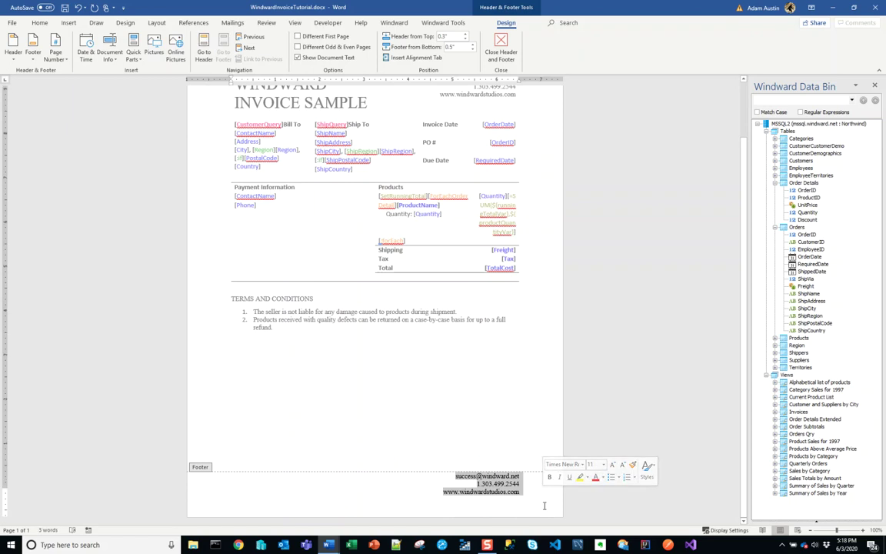
left_click(472, 50)
left_click(472, 49)
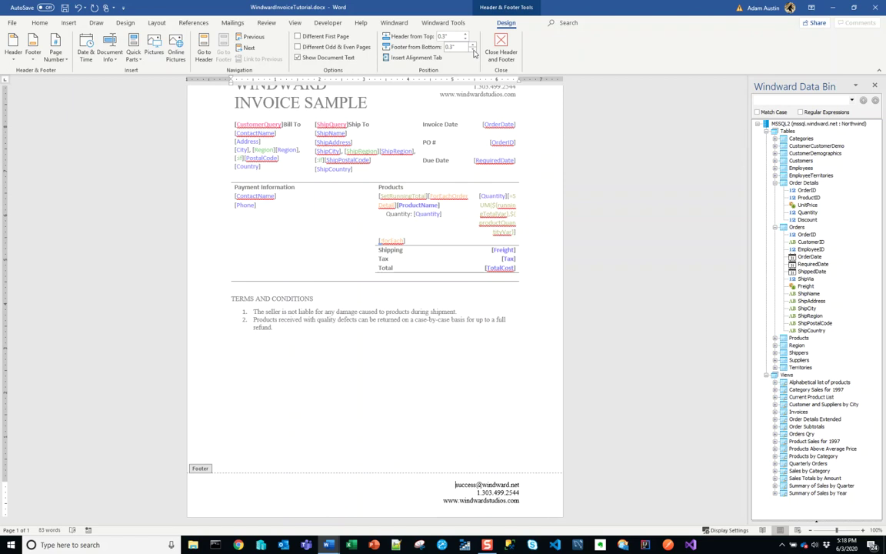
left_click_drag(449, 484, 521, 502)
left_click_drag(520, 86, 540, 86)
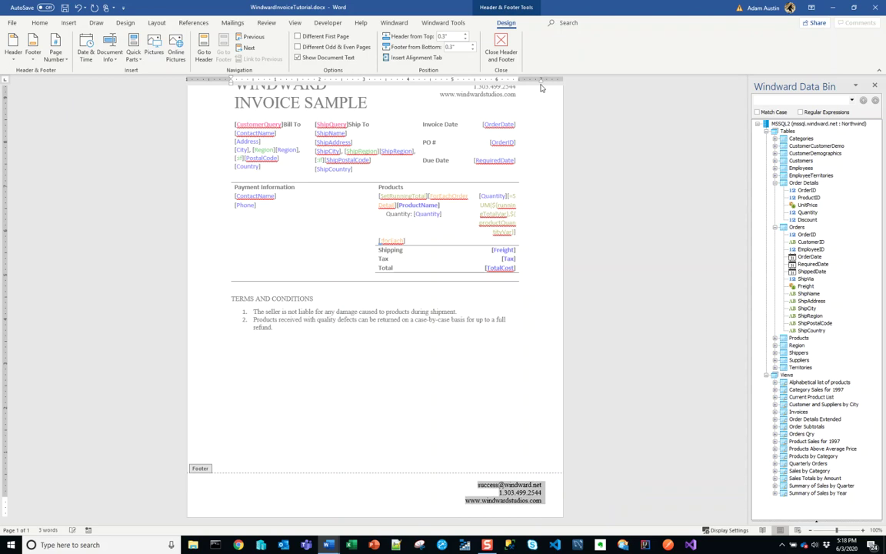
double_click(516, 363)
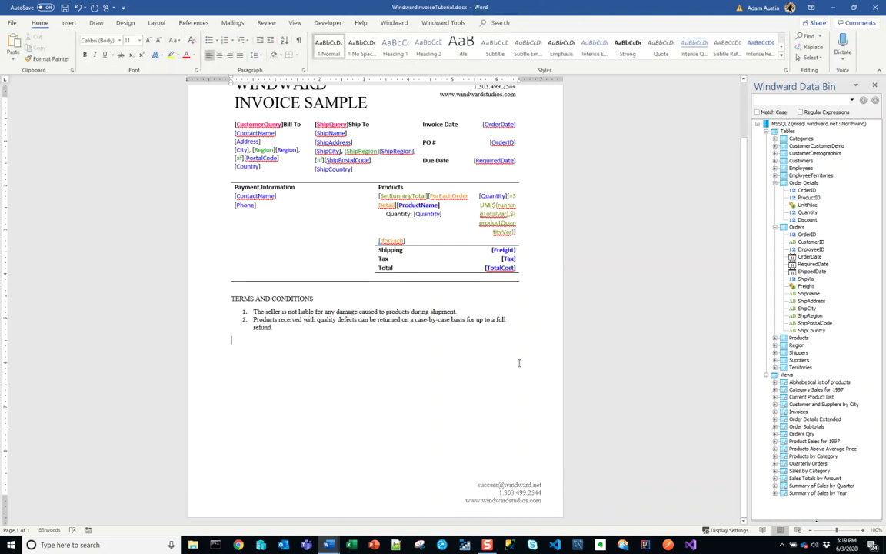
- Save the template and generate the invoice report using the order ID as the input parameter
left_click(393, 23)
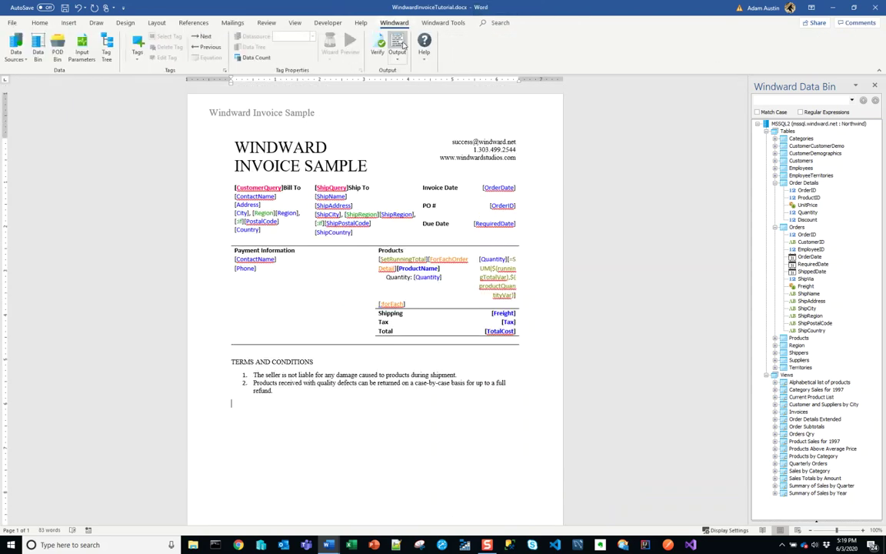
left_click(397, 46)
left_click(472, 308)
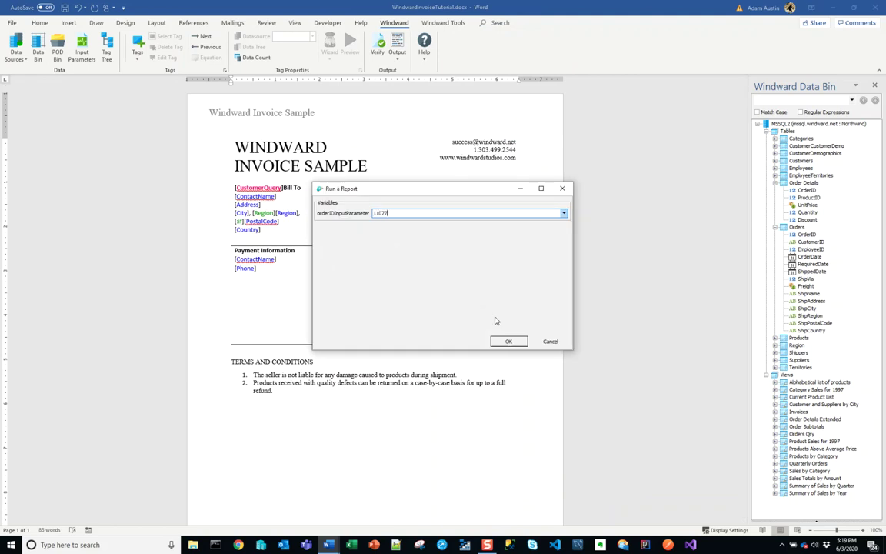
key("Return")
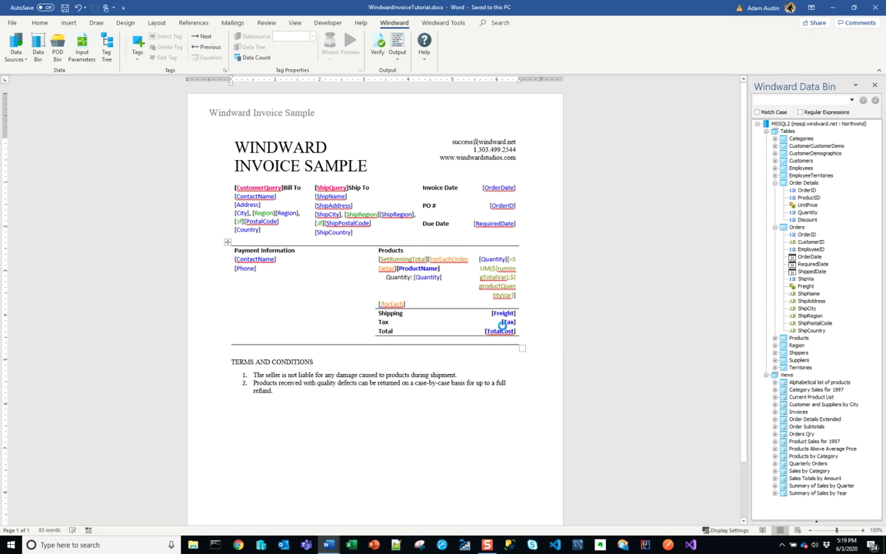
- Check the header and footer placement on both pages of the generated invoice and close the output document
scroll(501, 326, "down", 1)
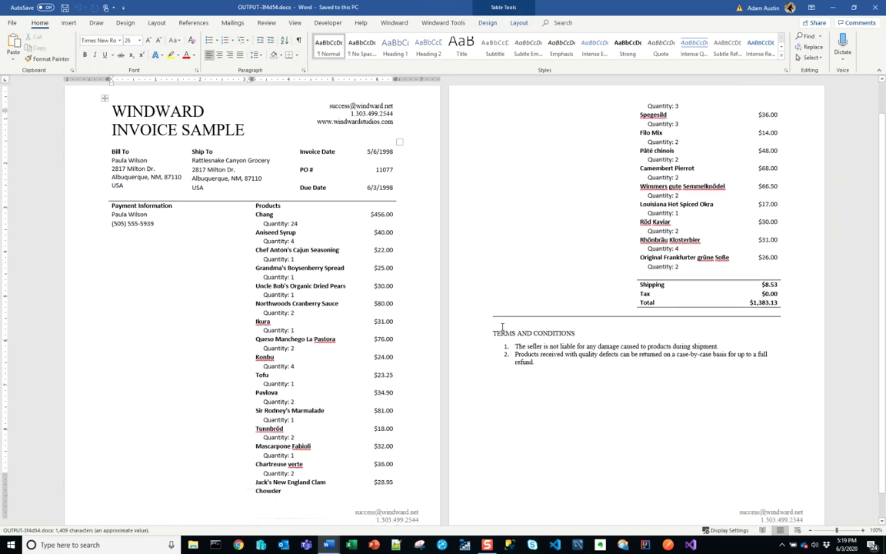
scroll(502, 326, "down", 1)
scroll(503, 326, "up", 2)
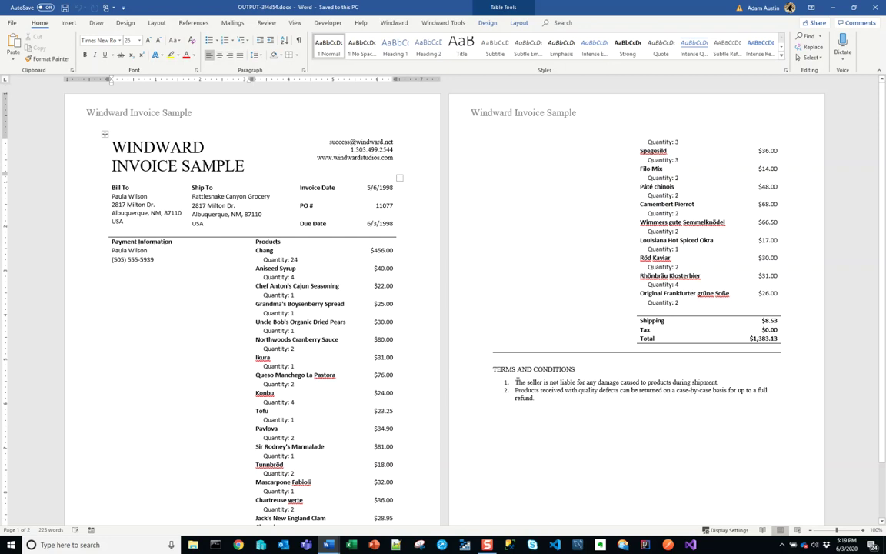
scroll(517, 380, "down", 2)
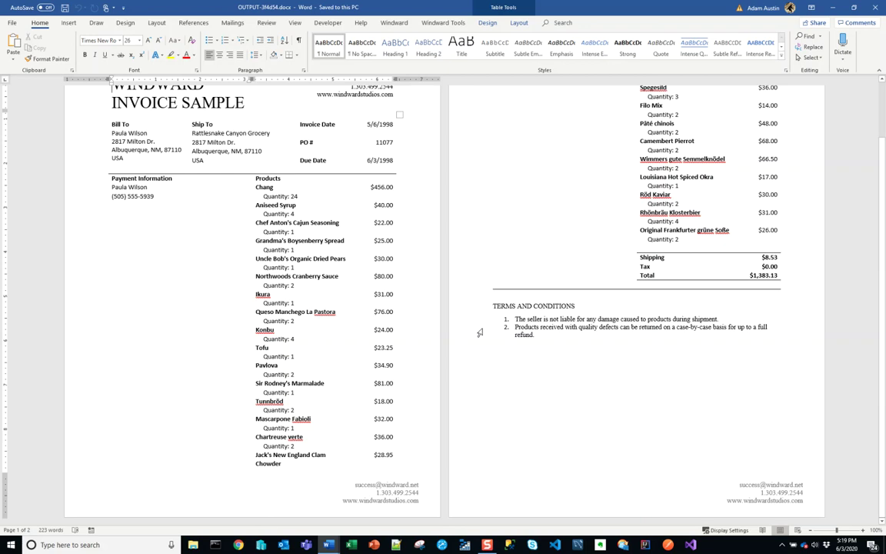
left_click(876, 7)
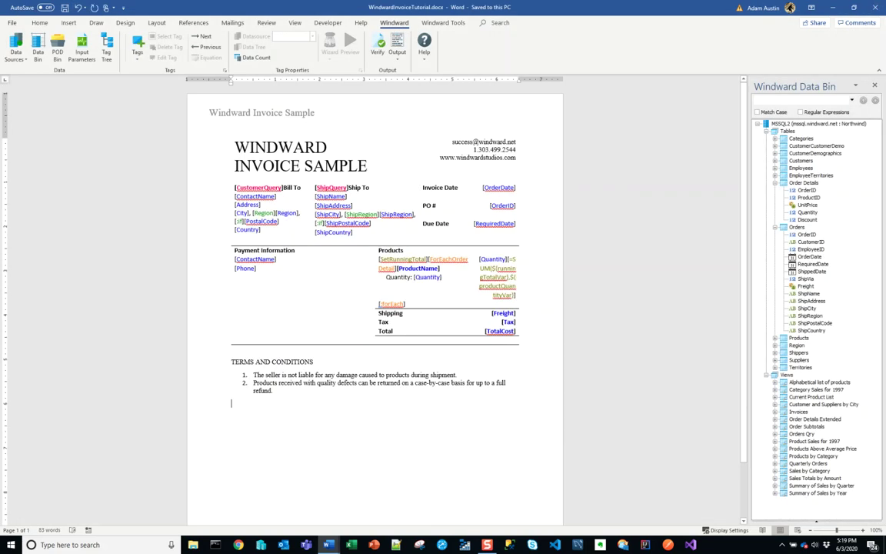